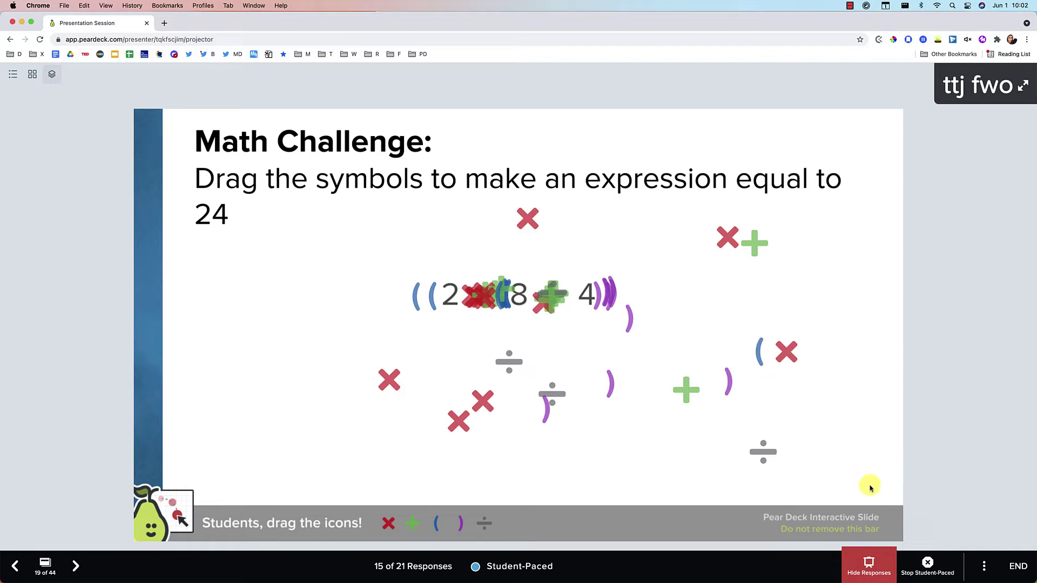
End the presentation session and confirm with 'Yes, I'm sure!'.
left_click(1020, 574)
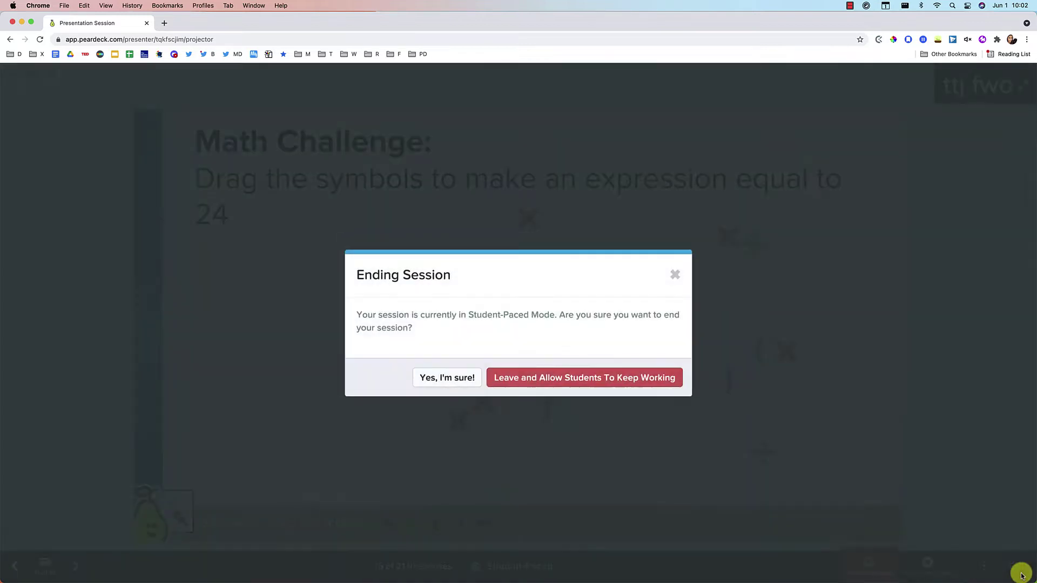
left_click(464, 378)
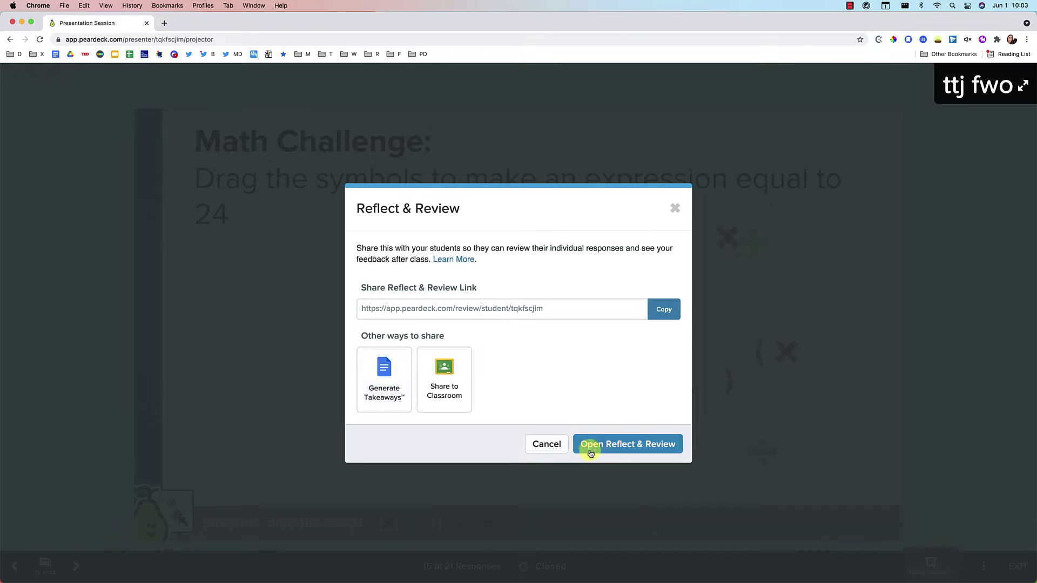
Open the Reflect & Review page and bring up the header's Select Student list.
left_click(654, 451)
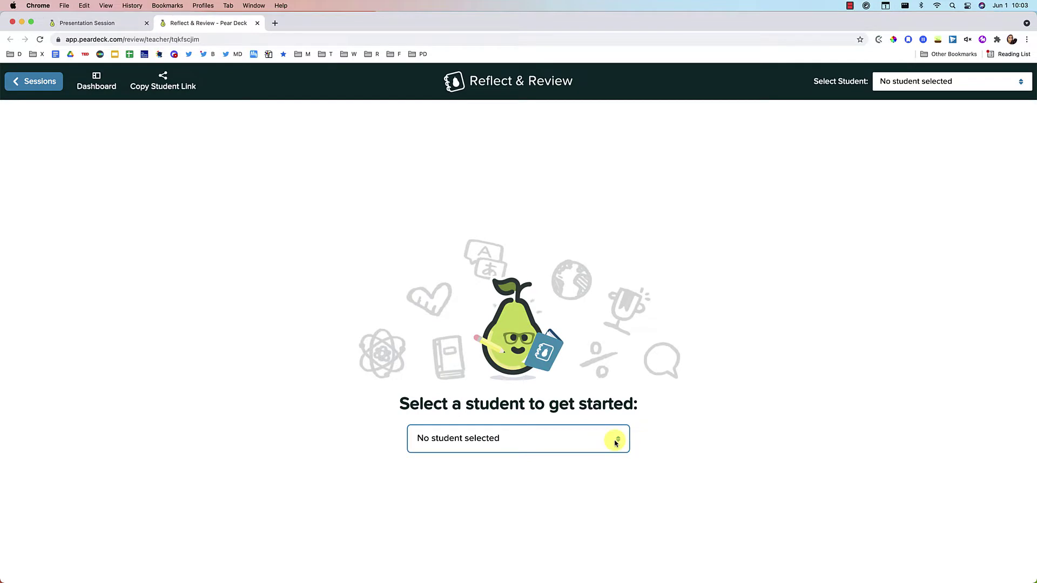
left_click(618, 442)
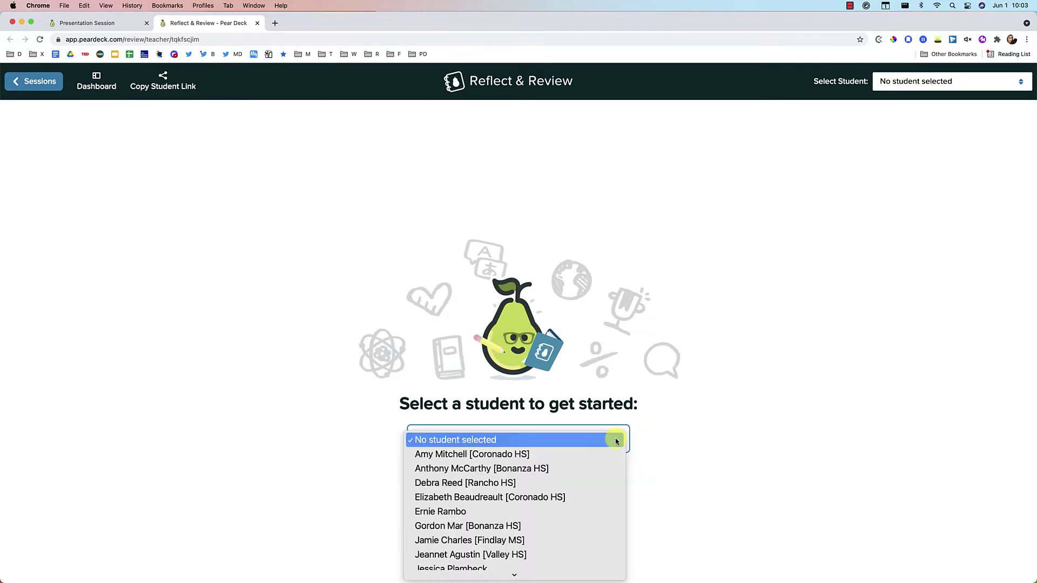
left_click(550, 437)
left_click(617, 442)
left_click(540, 439)
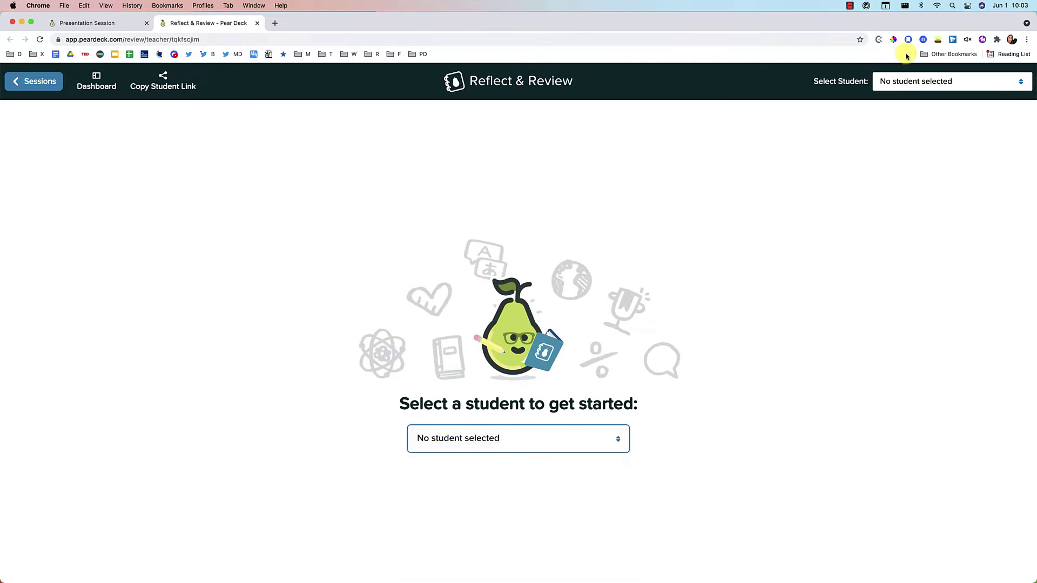
left_click(913, 81)
Load the first student's responses and review them down to the Slide 17 Grammar Challenge drawing.
left_click(918, 95)
scroll(848, 350, "down", 2)
scroll(848, 353, "down", 5)
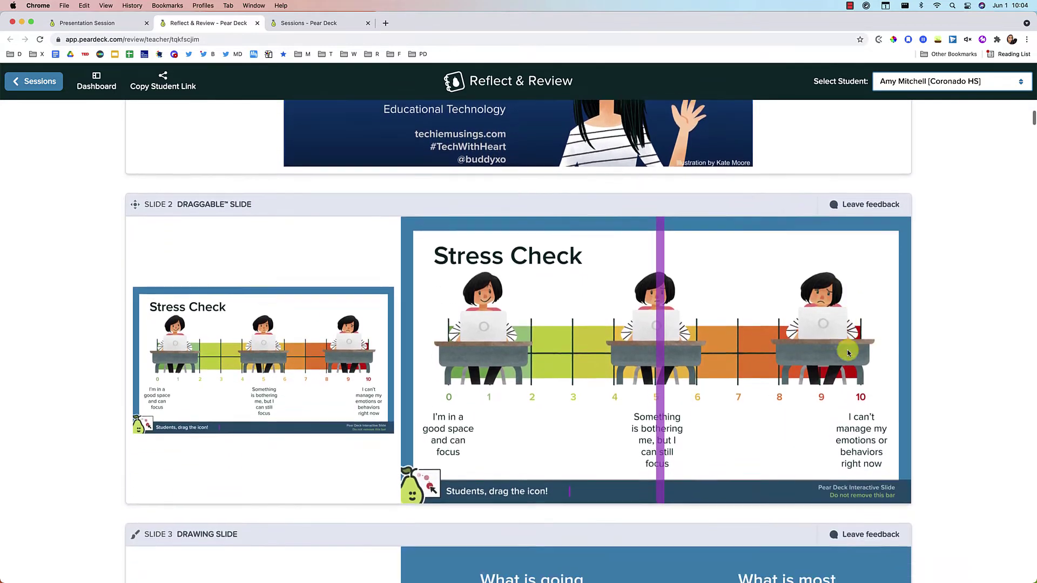
scroll(848, 353, "down", 5)
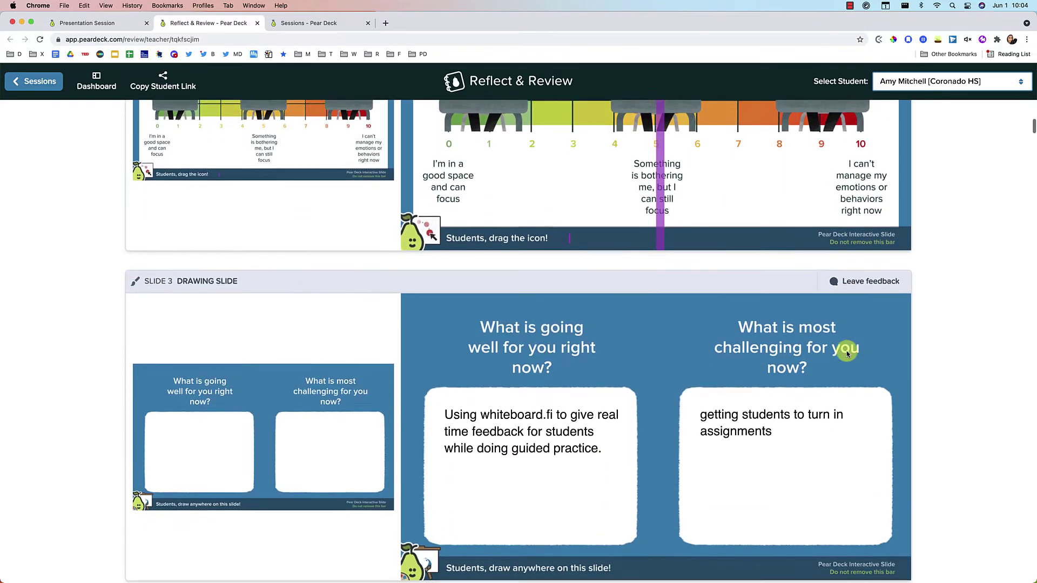
scroll(847, 354, "down", 5)
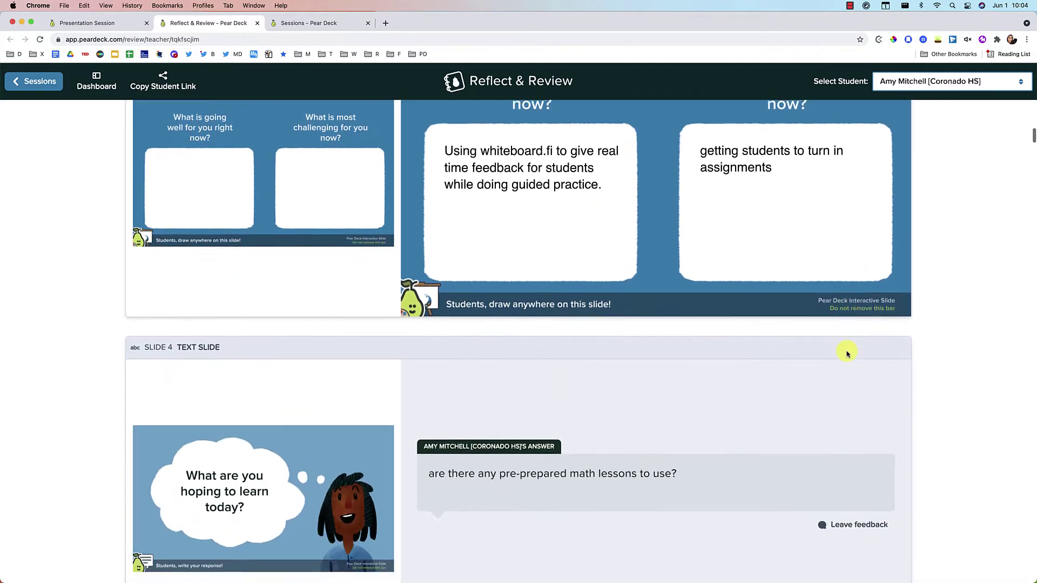
scroll(847, 353, "down", 3)
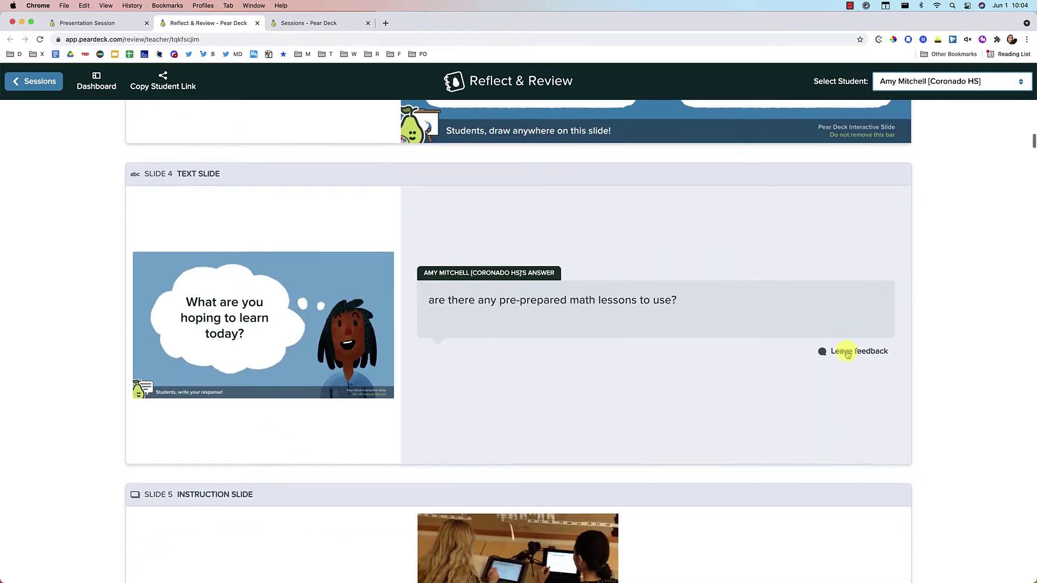
scroll(847, 354, "down", 3)
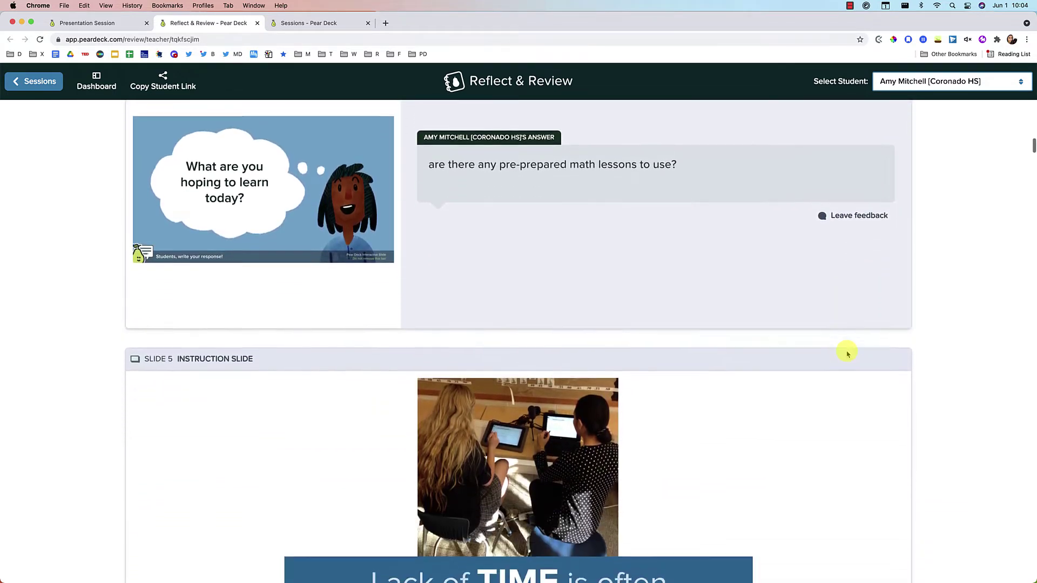
scroll(848, 354, "down", 6)
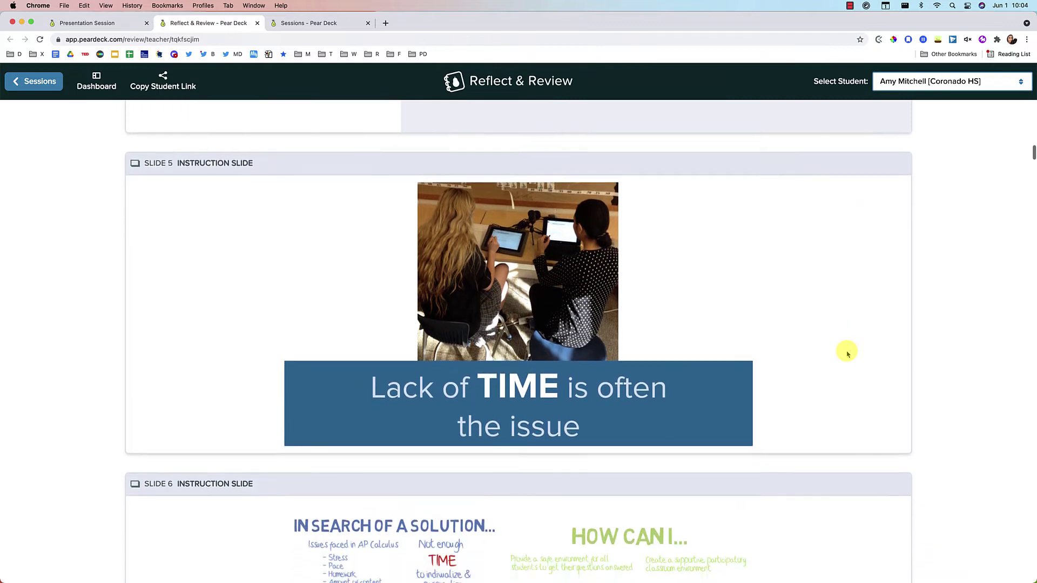
scroll(847, 354, "down", 6)
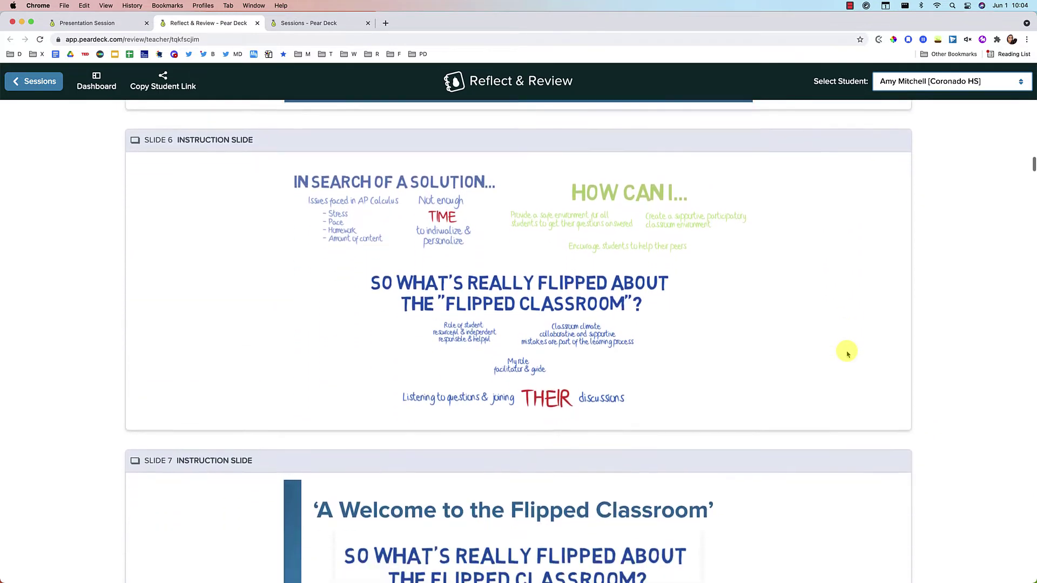
scroll(847, 354, "down", 7)
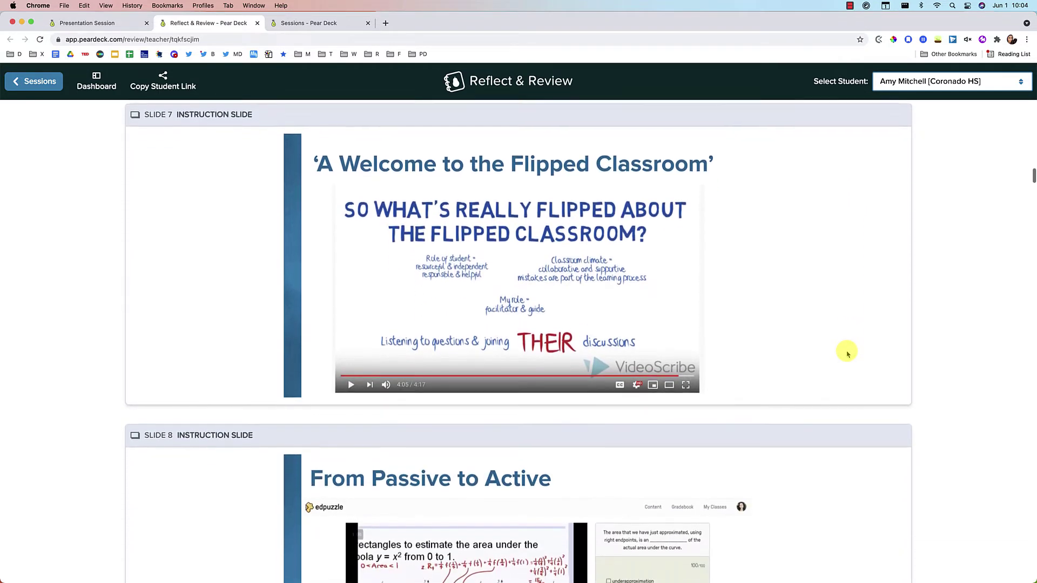
scroll(847, 354, "down", 20)
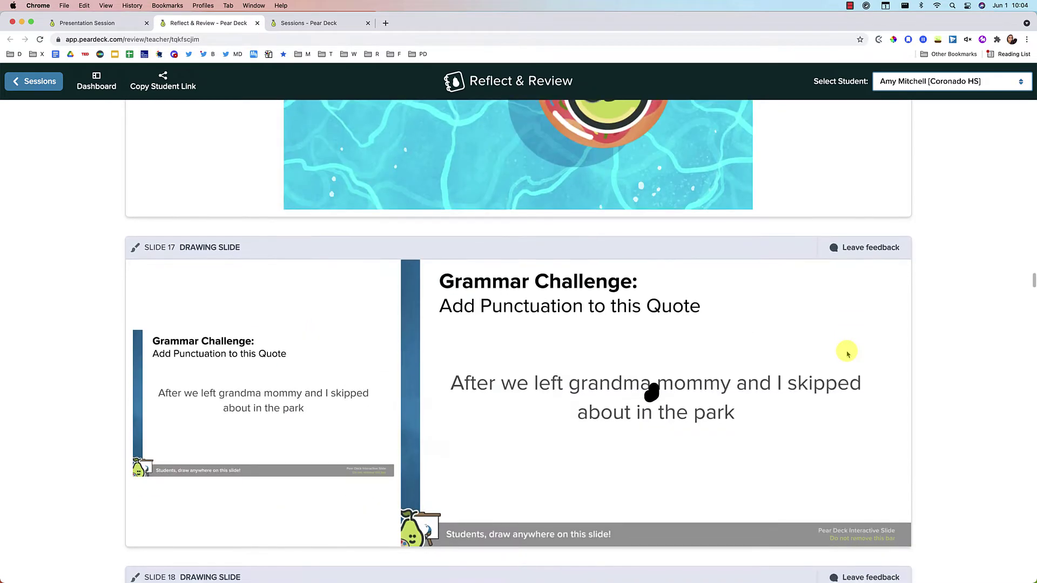
scroll(848, 355, "down", 1)
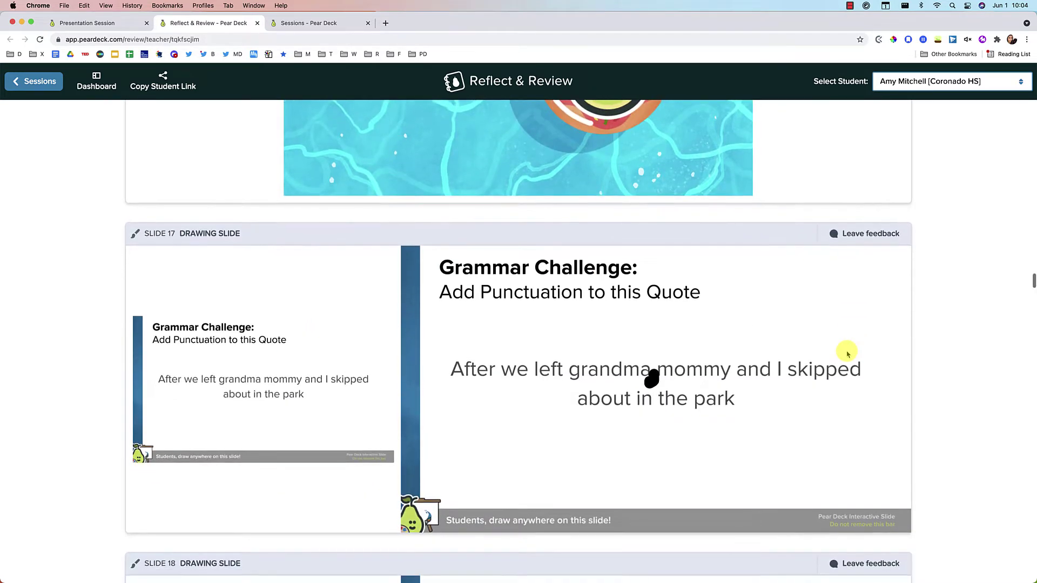
Start feedback on the Slide 17 drawing, then close the feedback box without sending.
left_click(833, 235)
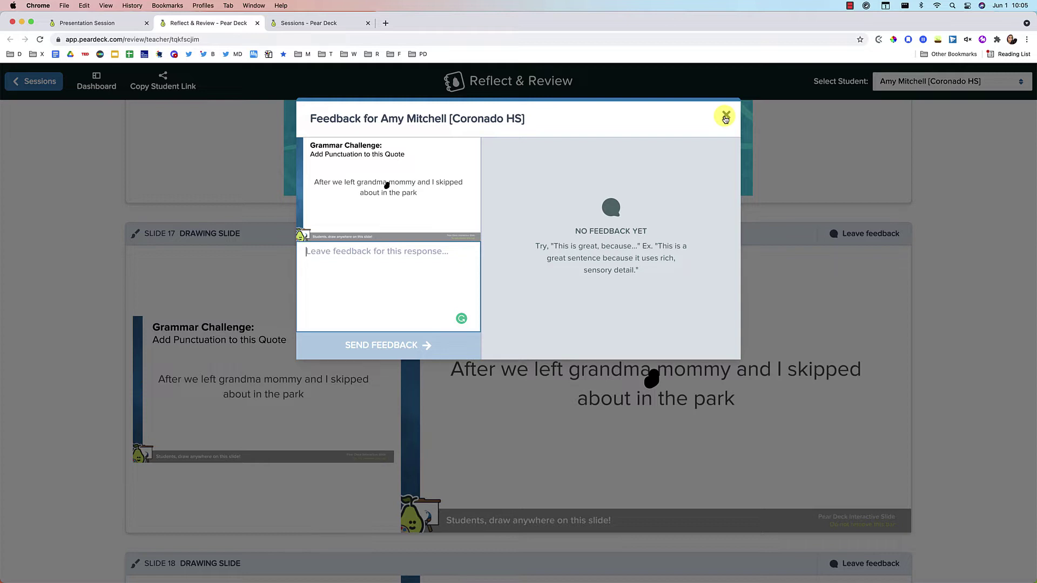
left_click(726, 116)
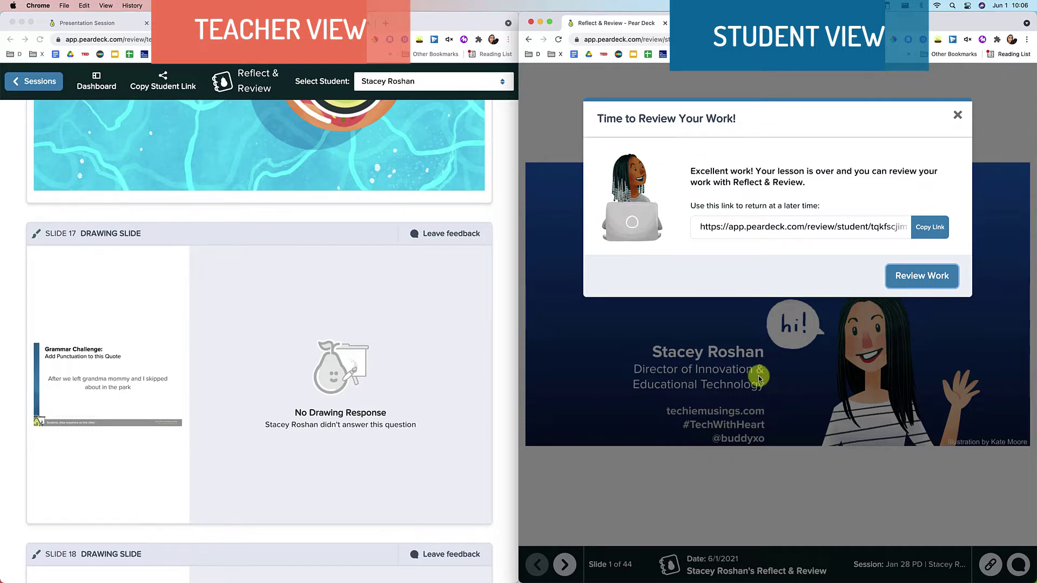
Copy the class review link, then begin Review Work as the student from Slide 1 of 44.
left_click(164, 80)
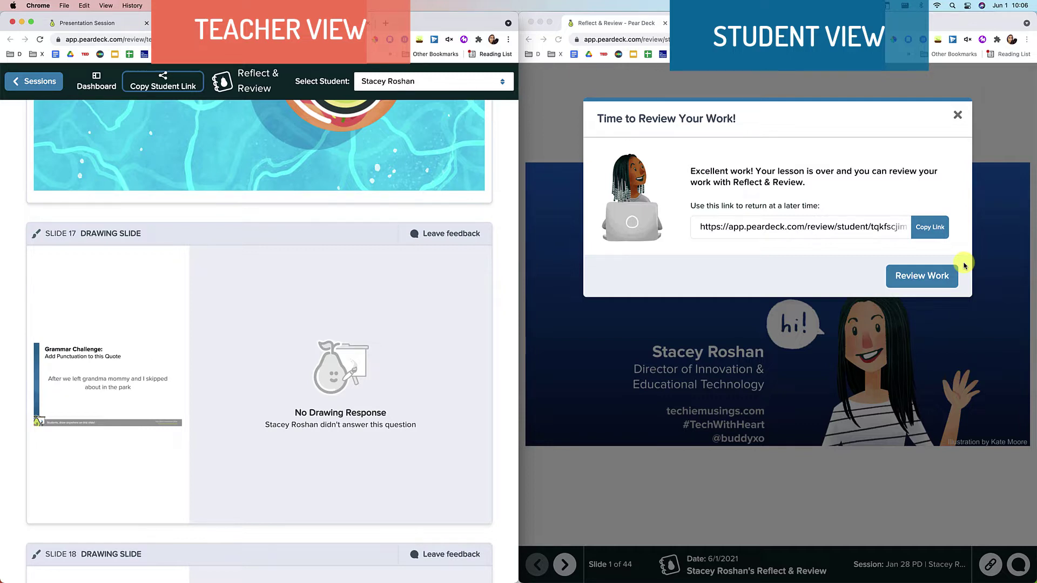
left_click(931, 284)
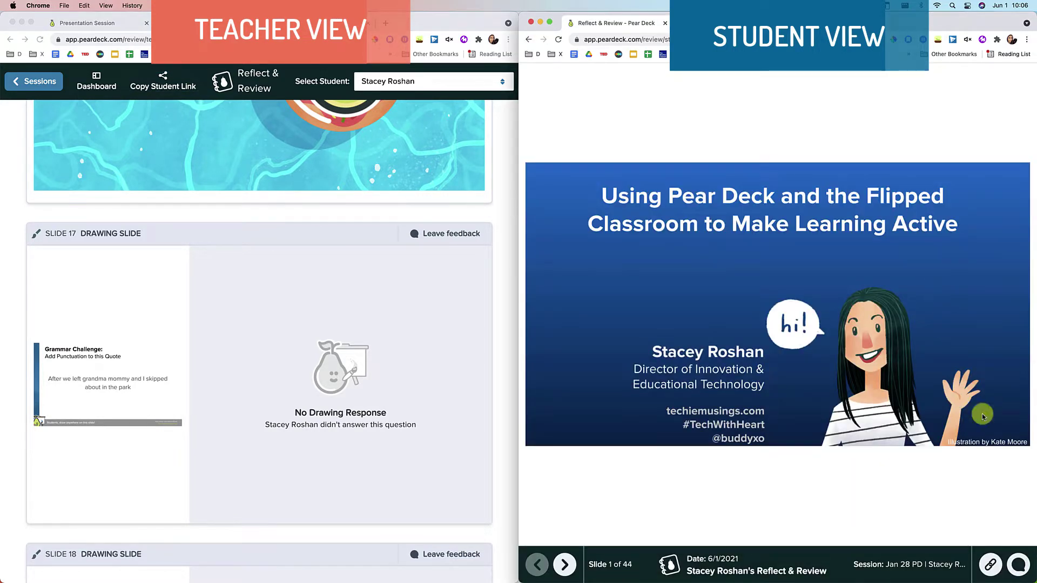
Send Slide 17 feedback asking whether the student has questions or ran out of time.
left_click(1018, 565)
left_click(961, 480)
scroll(208, 203, "down", 3)
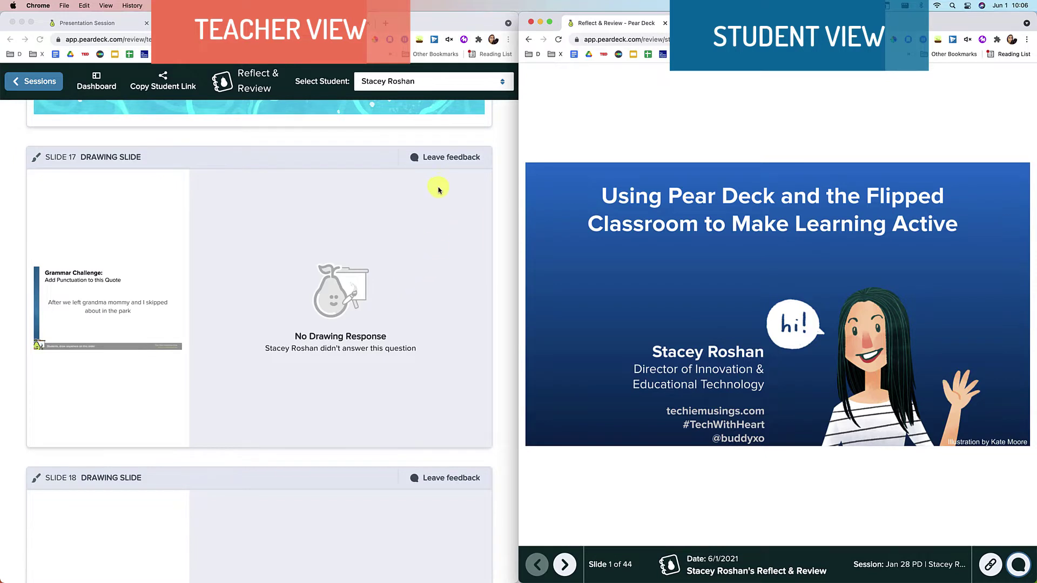
left_click(431, 157)
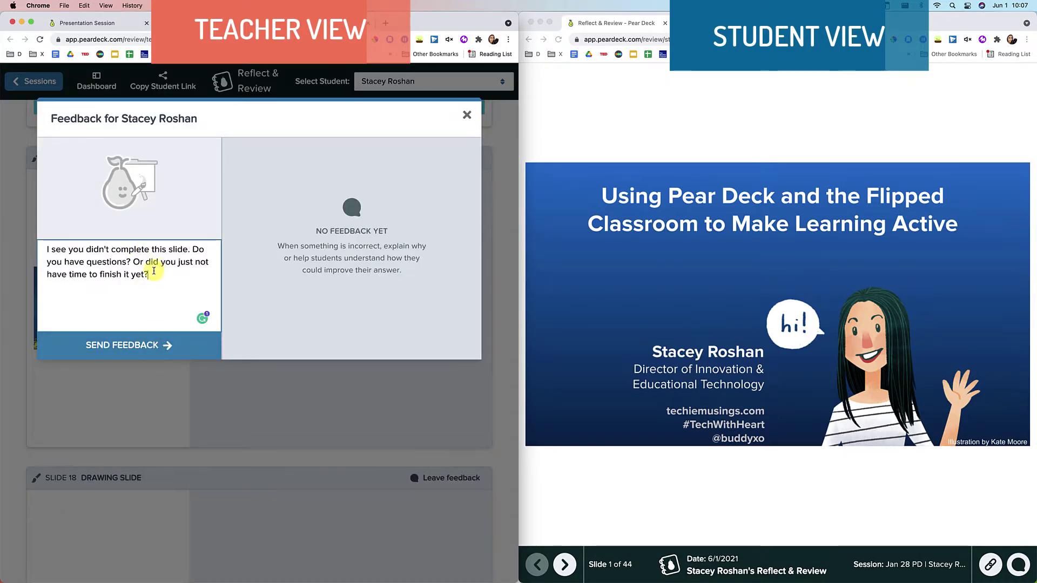
left_click(157, 346)
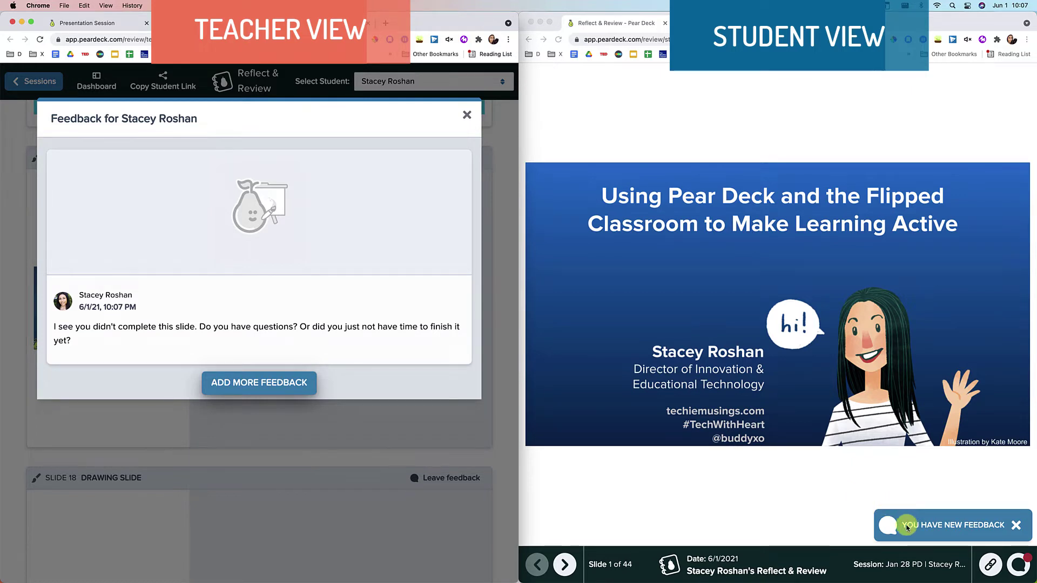
As the student, read the new feedback, jump to Slide 17, and close the feedback panel.
left_click(1016, 567)
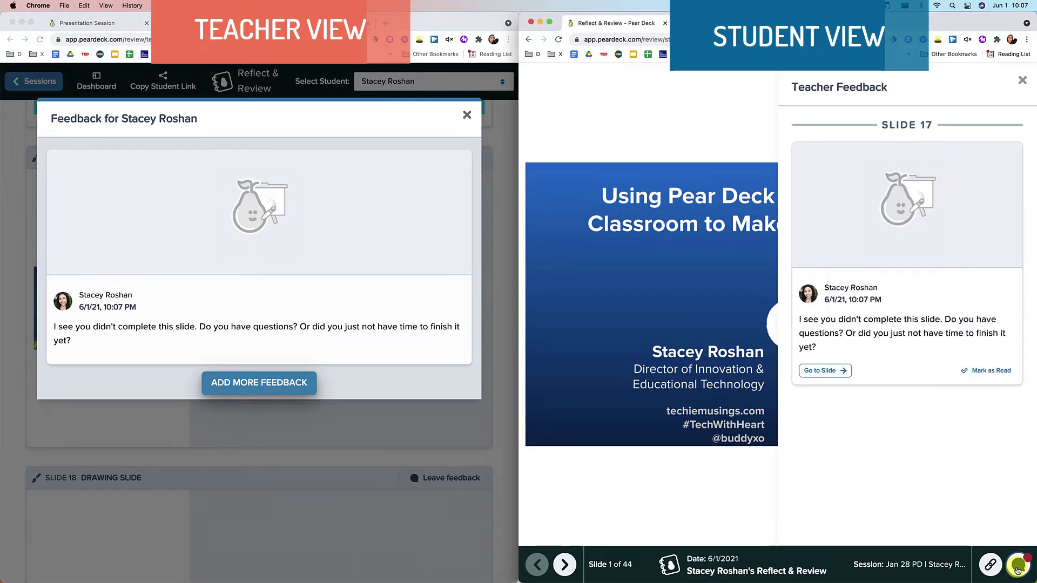
left_click(837, 373)
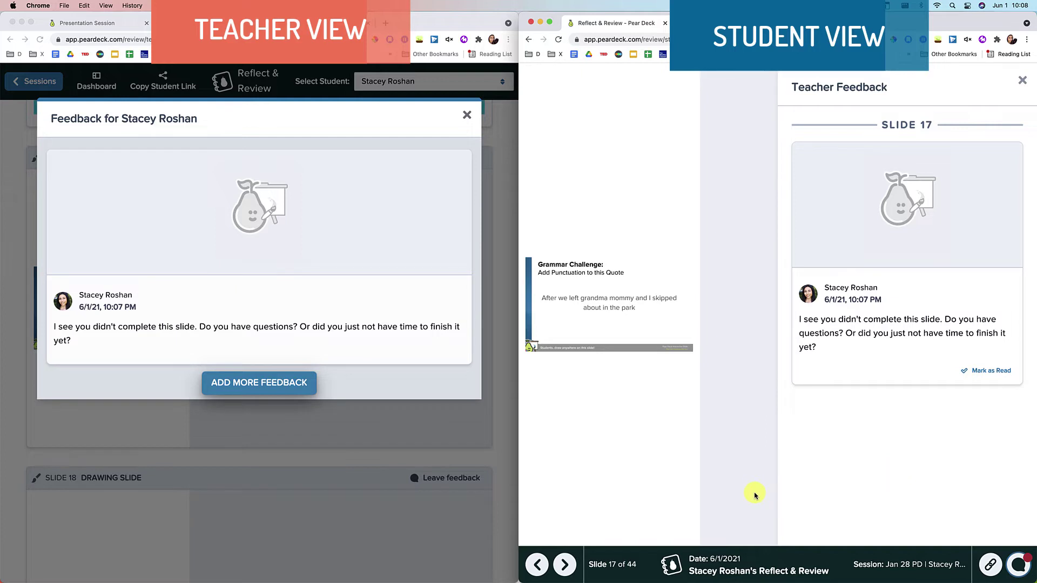
left_click(764, 457)
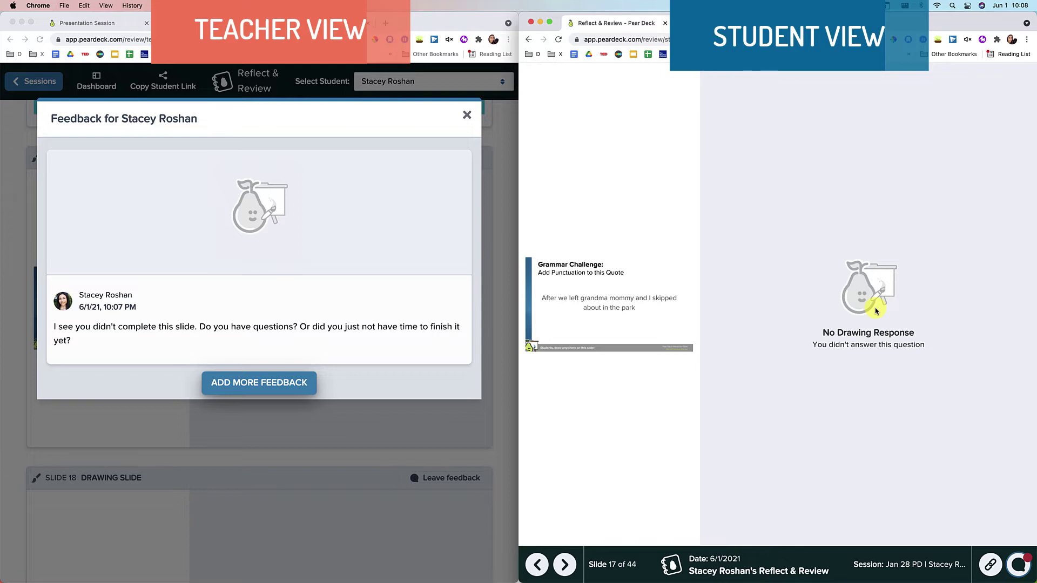
left_click(467, 115)
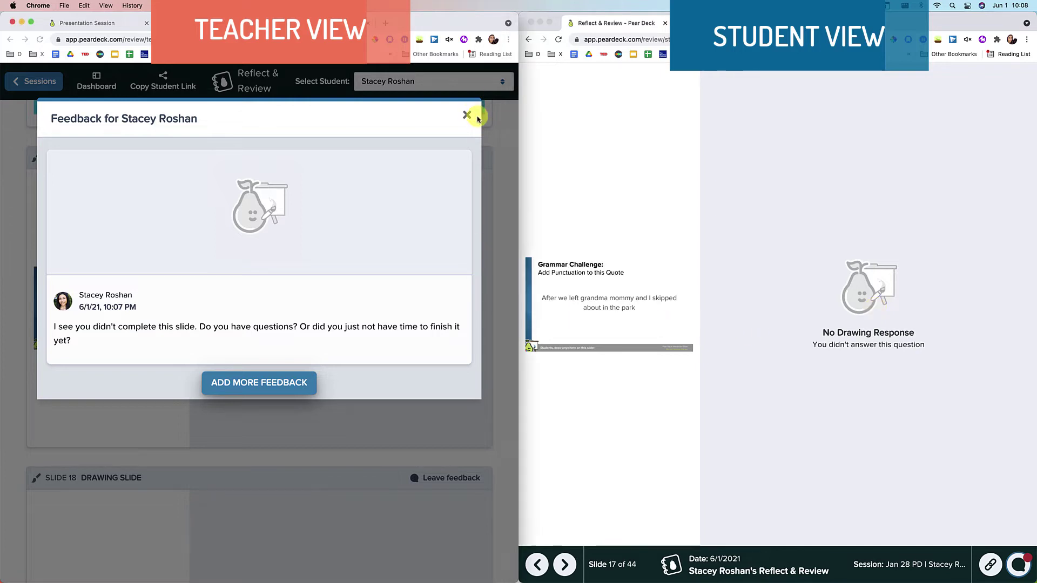
Send 'Great annotations!' feedback on the Slide 23 drawing.
left_click(467, 114)
scroll(482, 257, "down", 10)
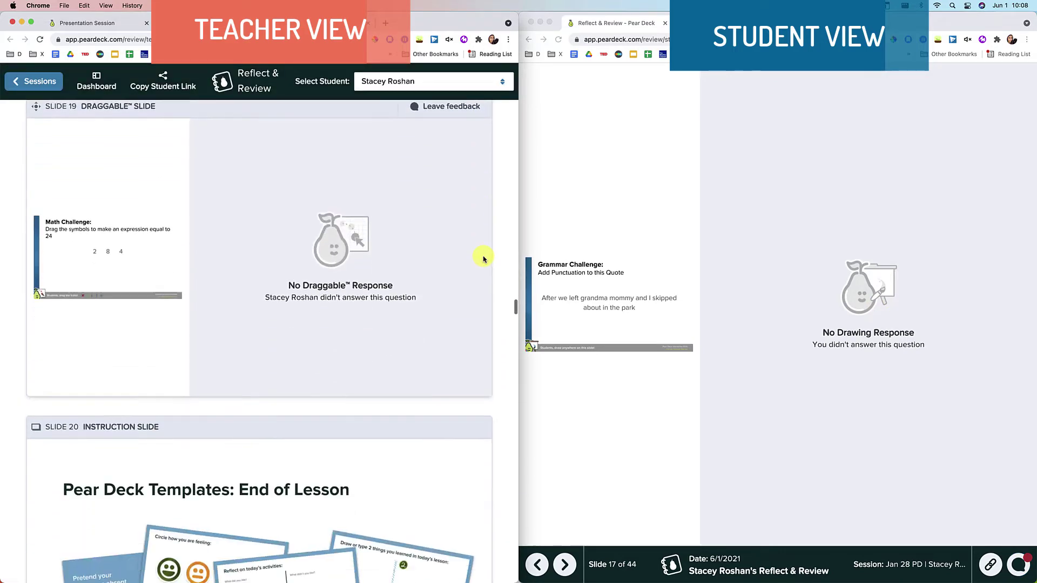
scroll(483, 259, "down", 15)
left_click(439, 157)
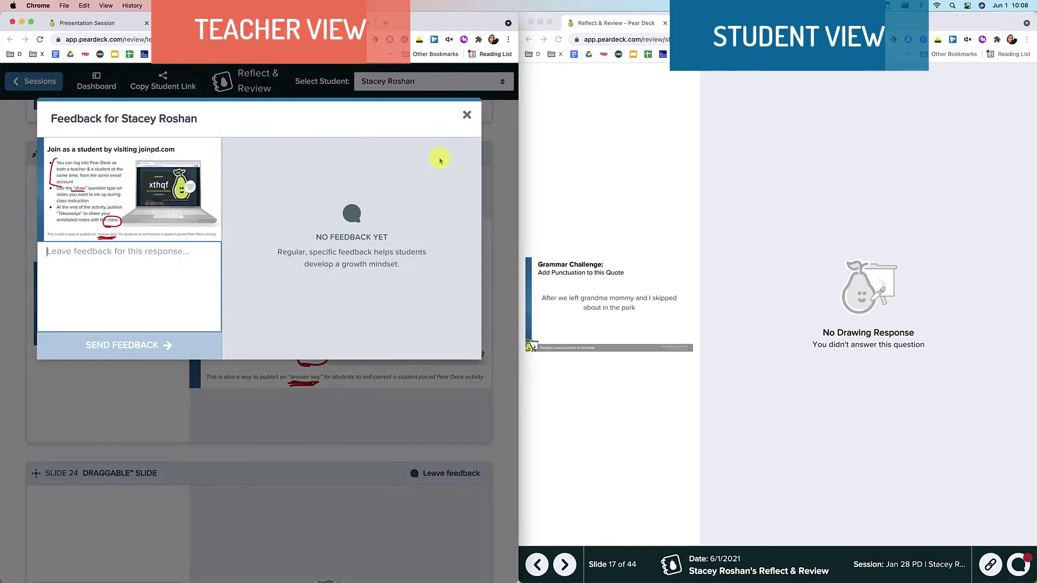
type("Great annotations!")
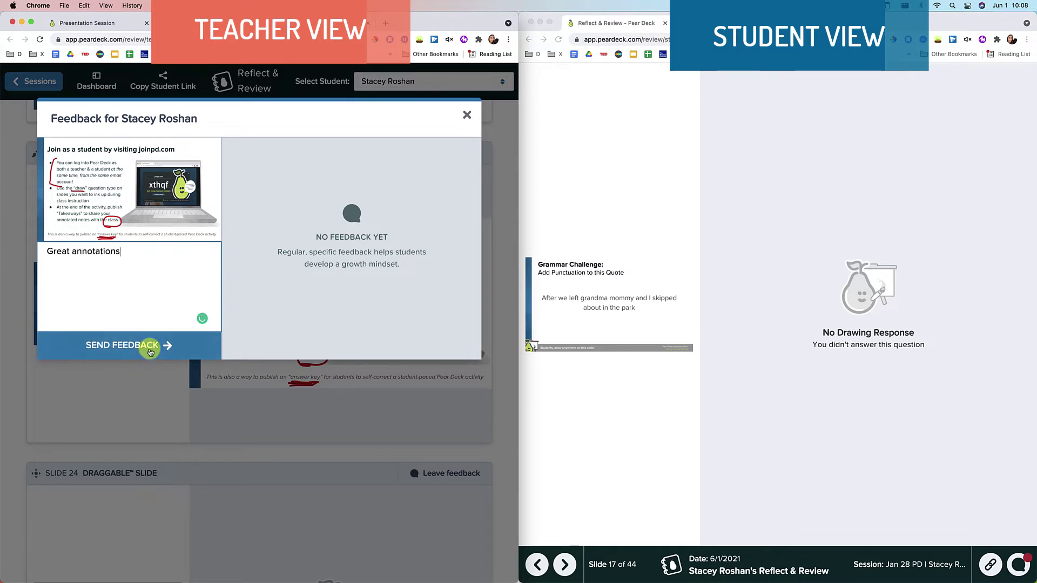
left_click(146, 345)
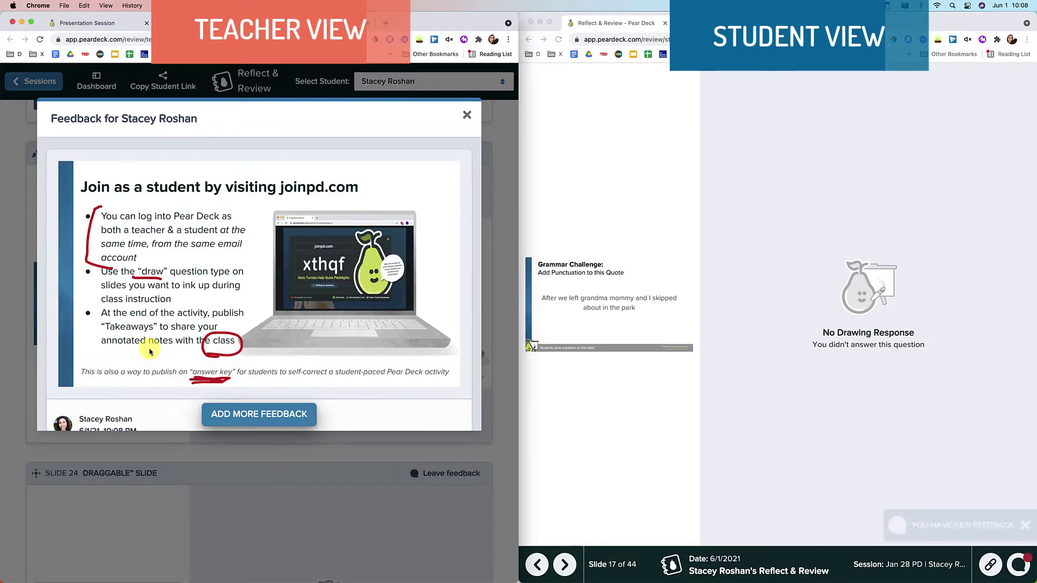
In the student's feedback list, go to slide 23 and widen the student's browser window.
left_click(1023, 565)
left_click(1024, 566)
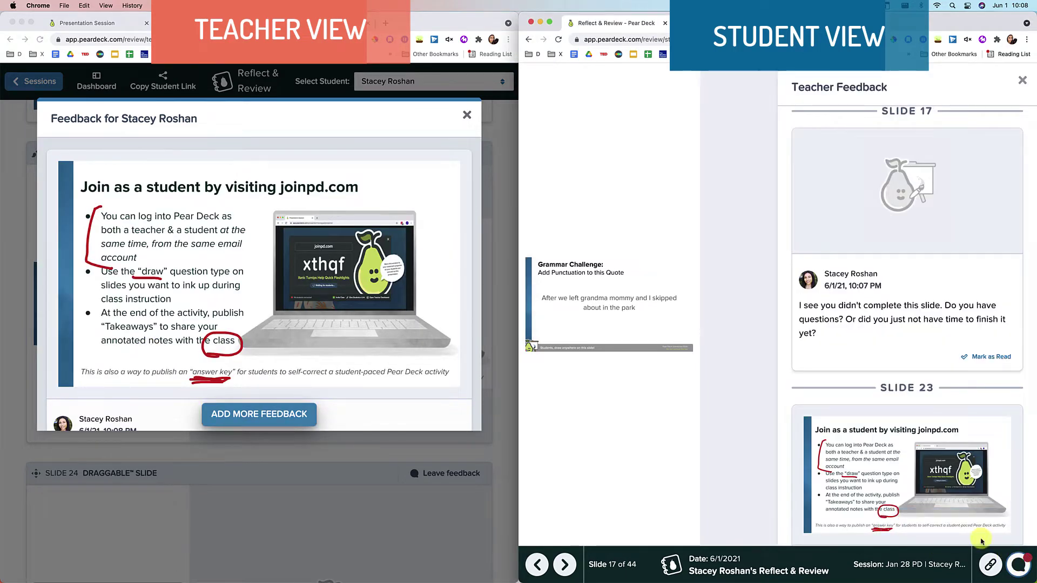
scroll(918, 486, "down", 3)
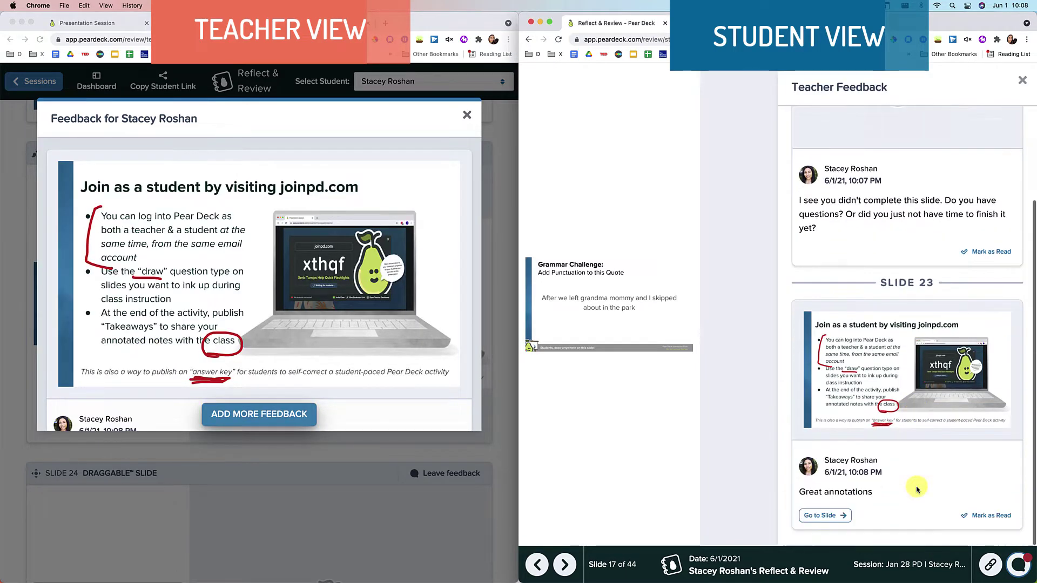
left_click(824, 516)
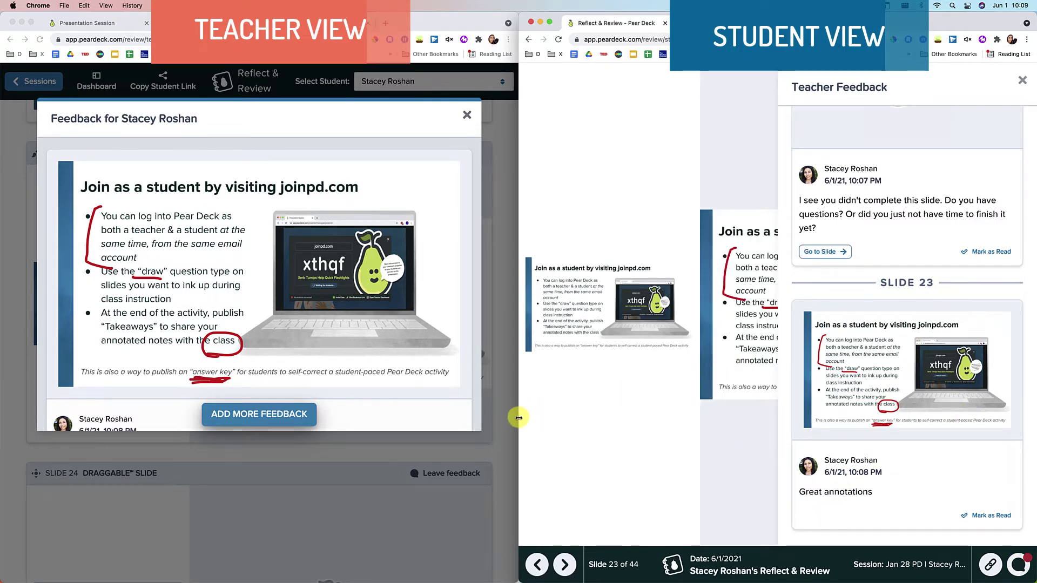
left_click_drag(519, 419, 56, 385)
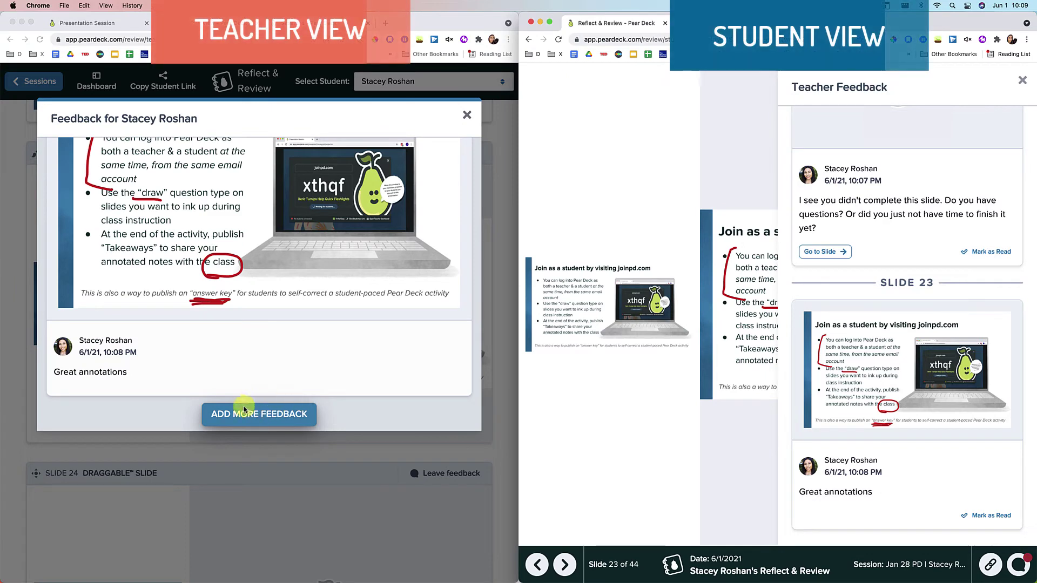
Close the slide 23 feedback, return to the presentation session, and choose Reopen Session.
left_click(466, 116)
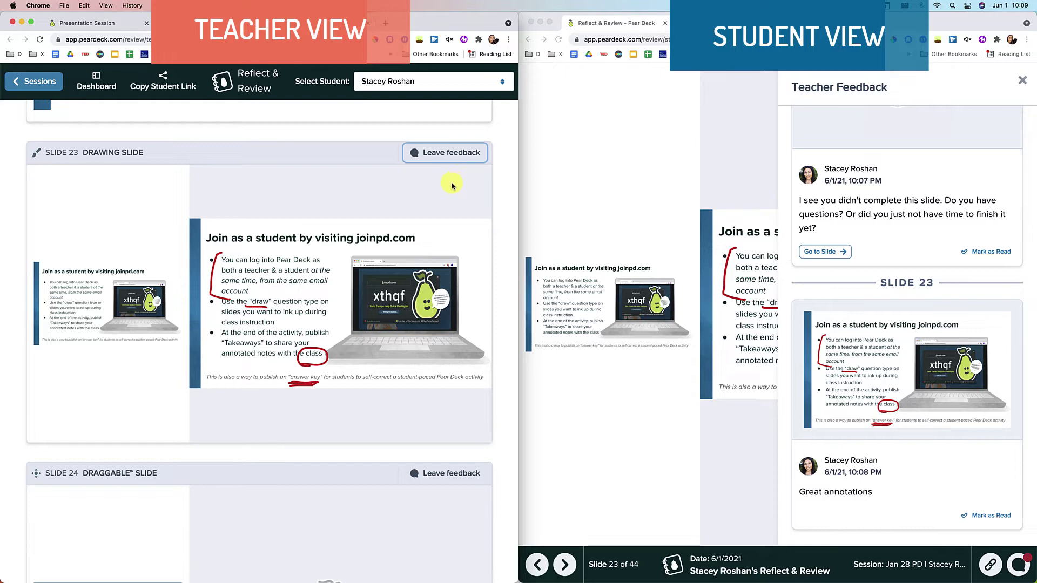
scroll(452, 186, "up", 3)
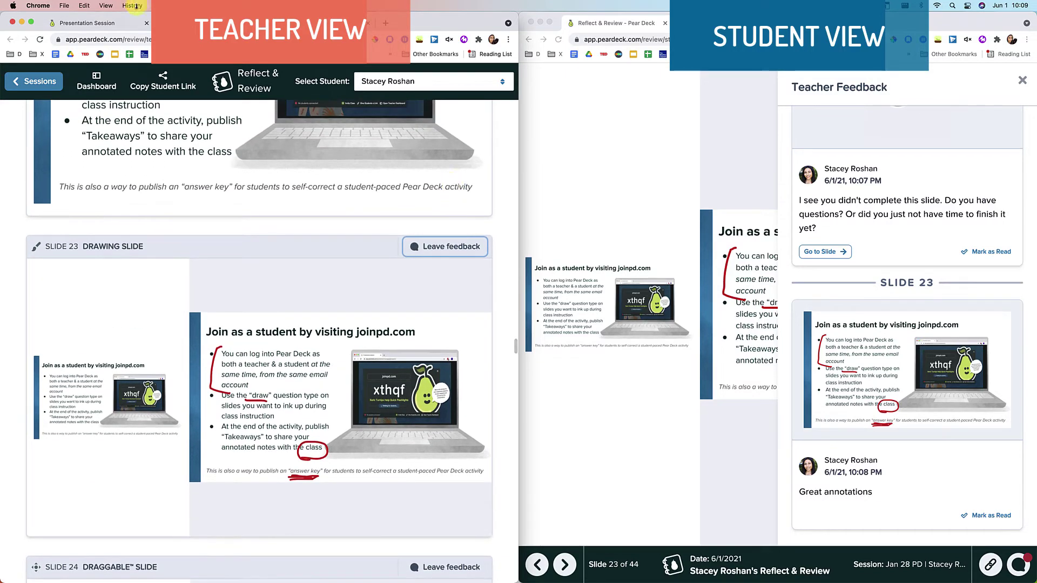
left_click(108, 26)
left_click(416, 208)
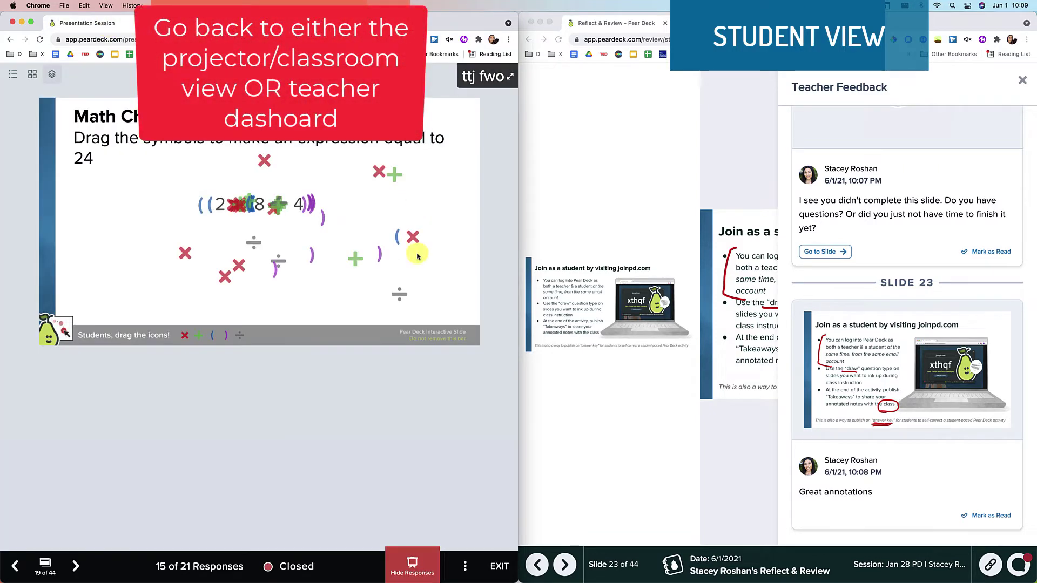
left_click(465, 566)
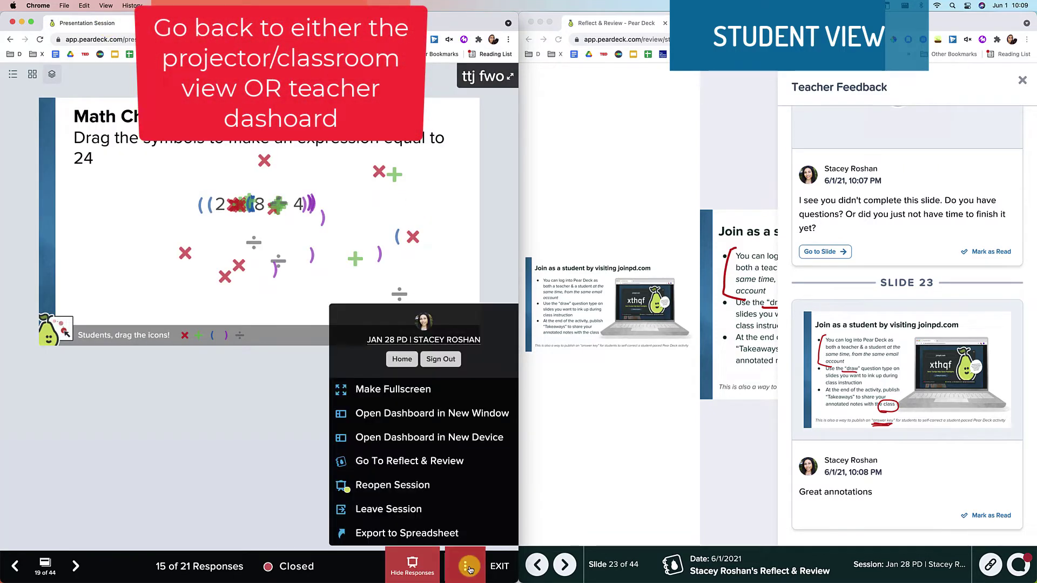
left_click(391, 489)
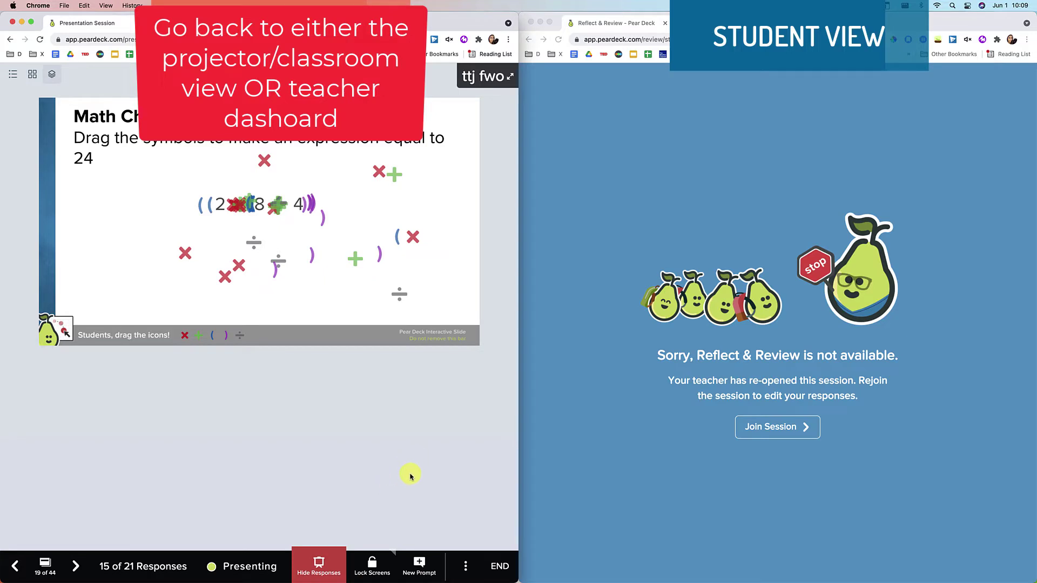
left_click(720, 489)
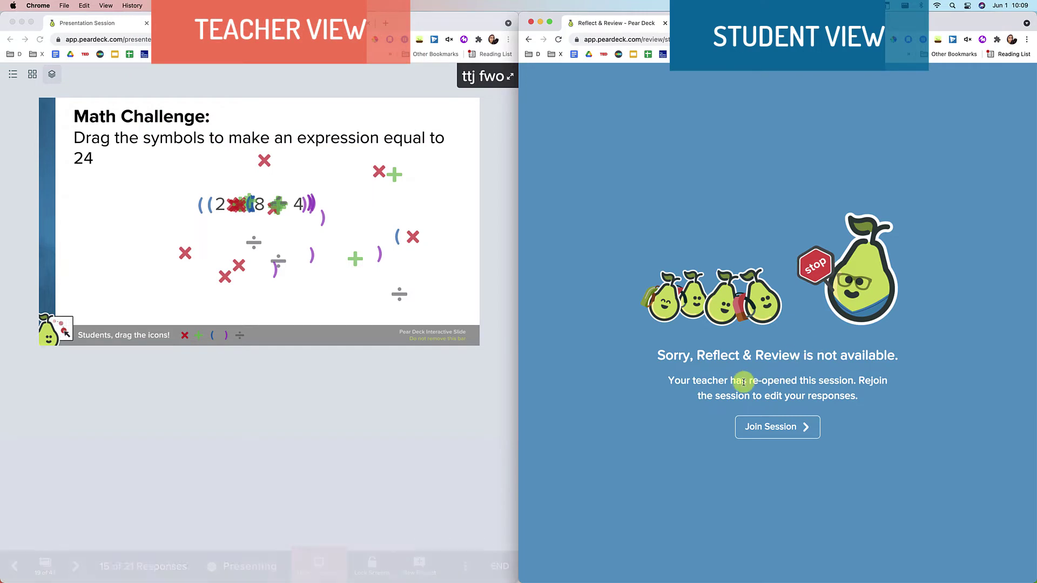
Rejoin the session as the student and turn on Student-Paced mode.
left_click(784, 431)
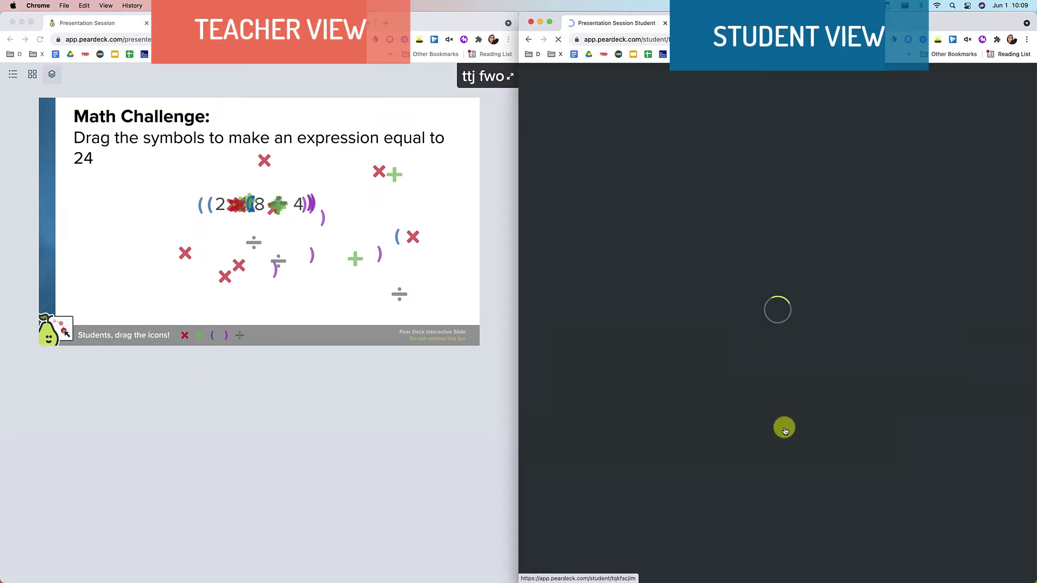
left_click(785, 431)
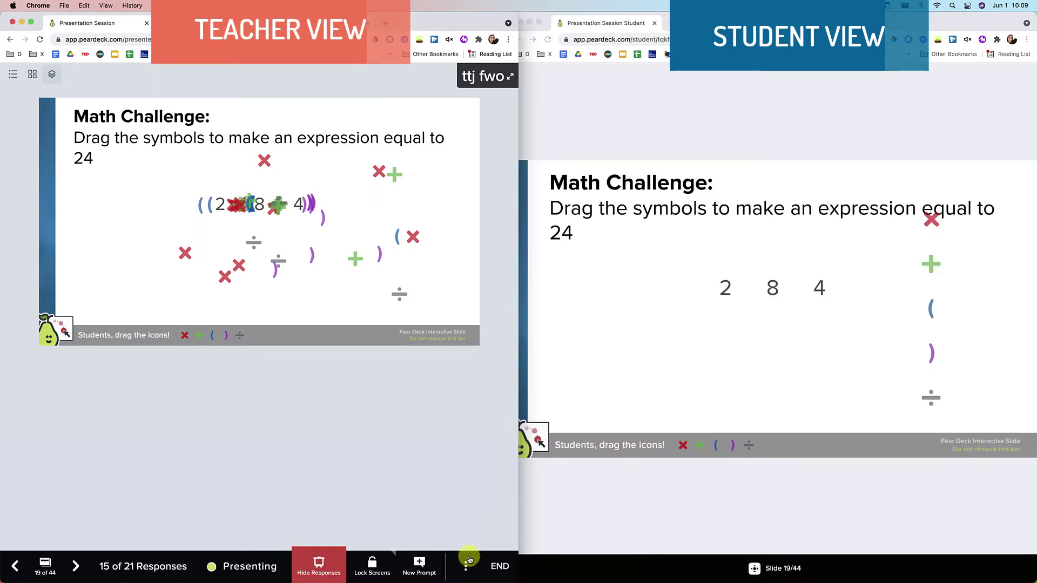
left_click(466, 566)
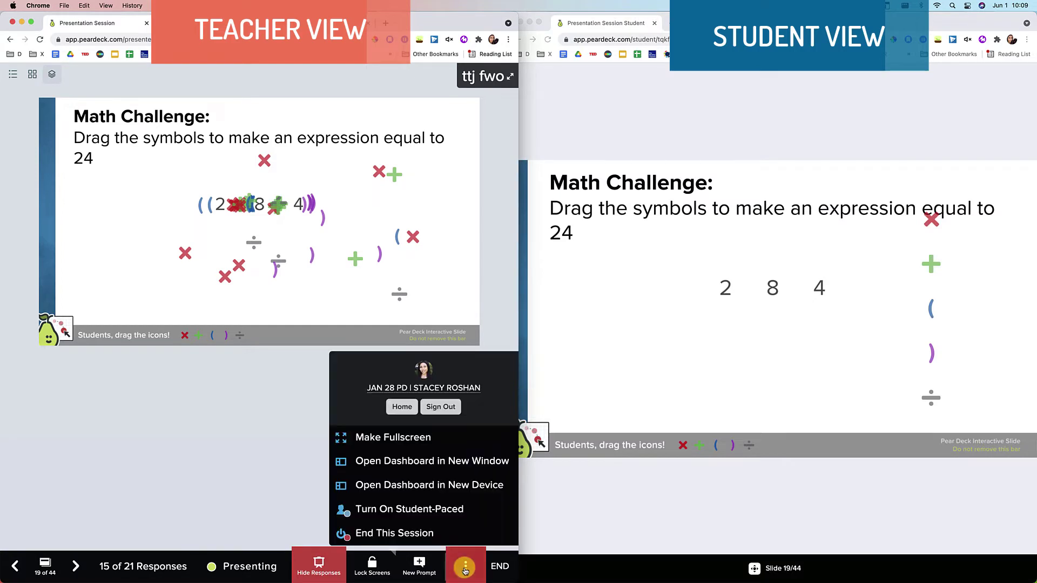
left_click(432, 521)
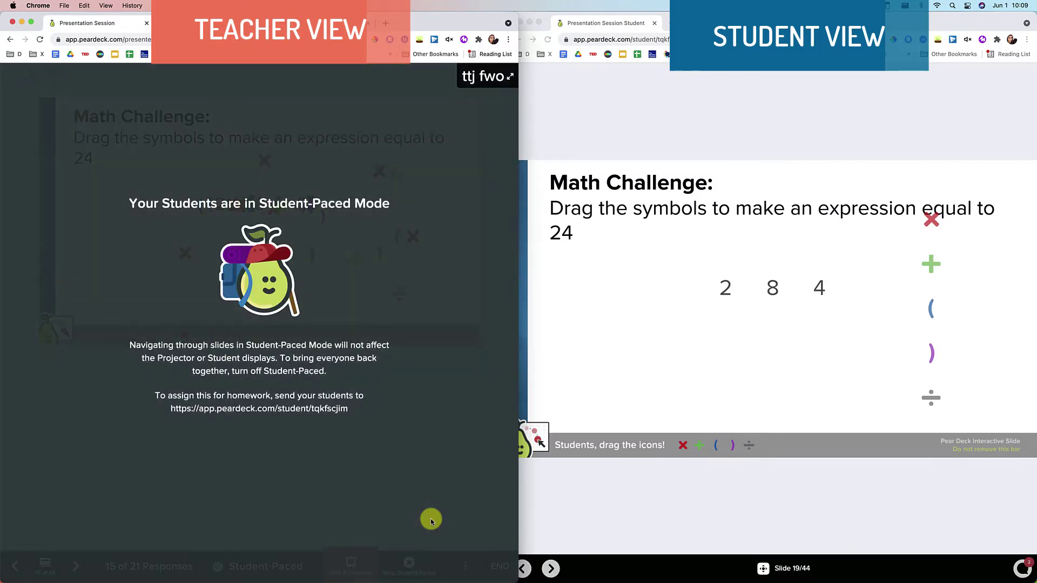
As the student, go to Slide 17 and draw a red comma after 'grandma' and period after 'park'.
left_click(724, 512)
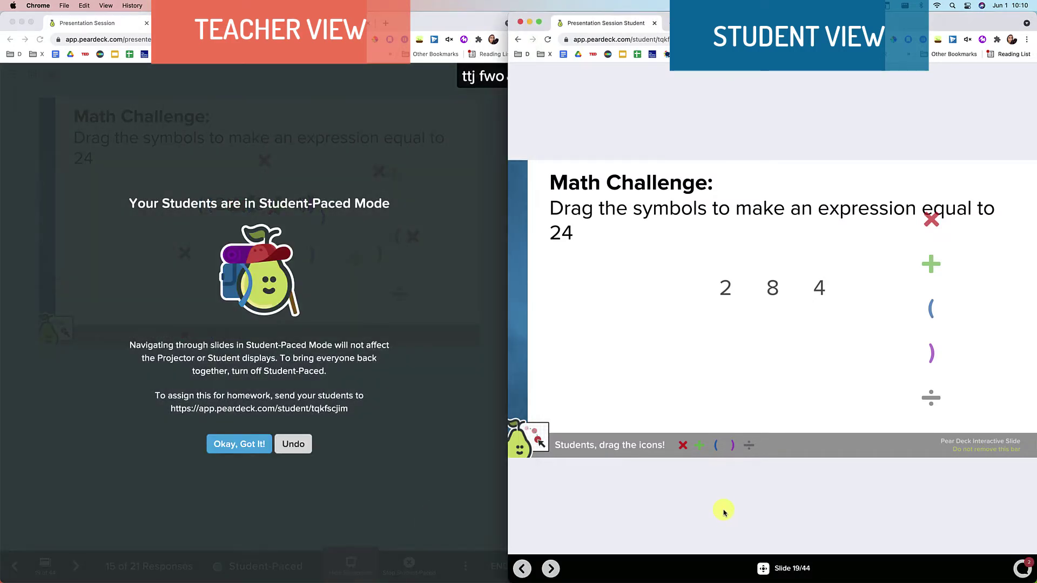
left_click(1023, 568)
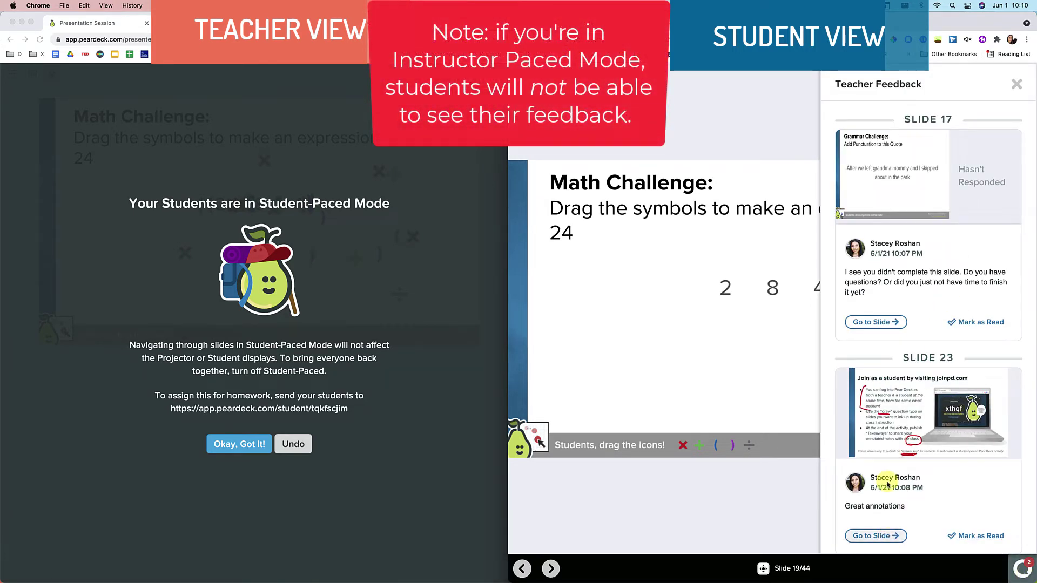
left_click(872, 323)
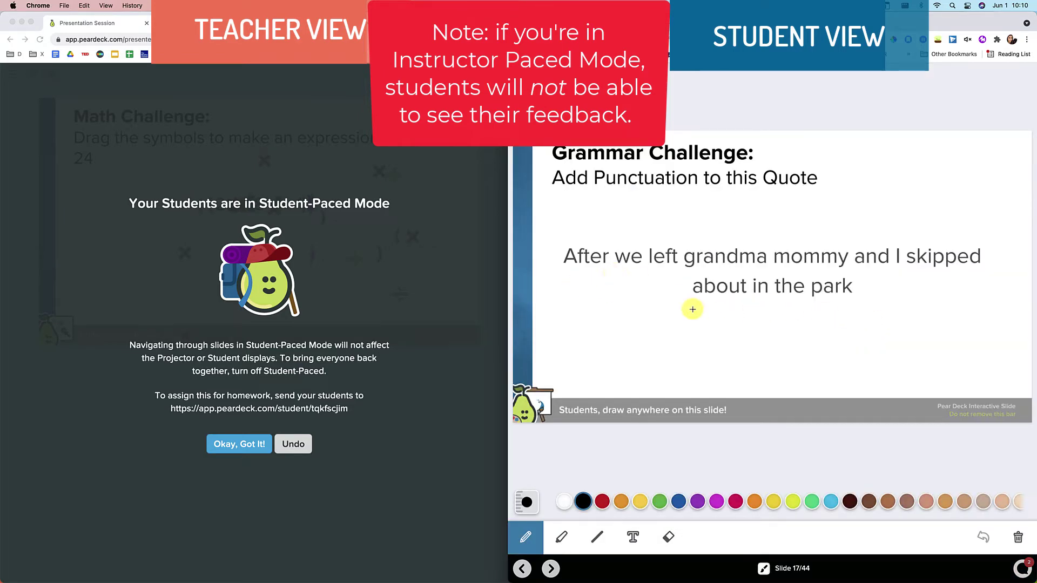
left_click_drag(762, 270, 775, 262)
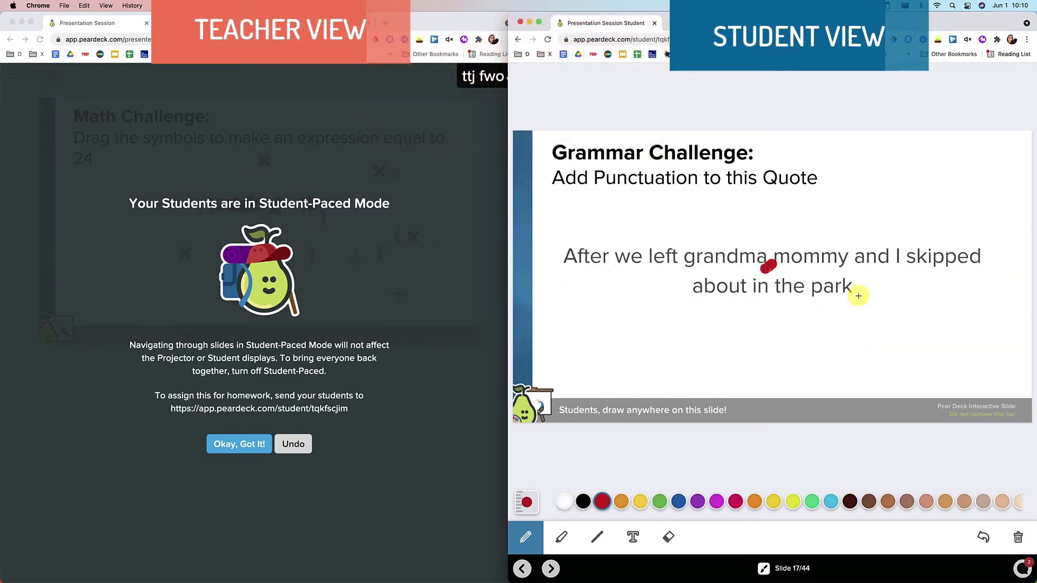
left_click(858, 295)
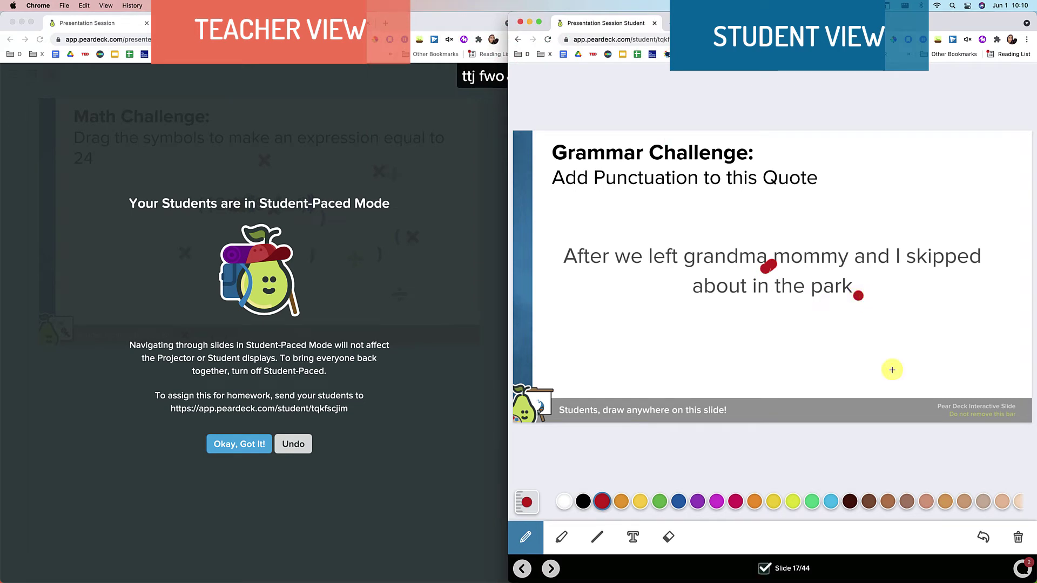
left_click(1023, 569)
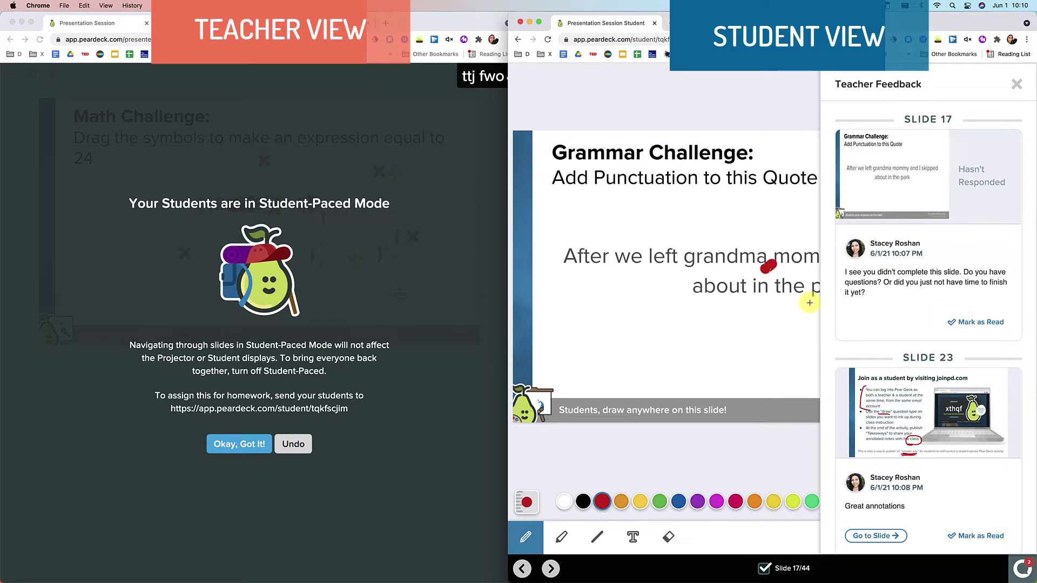
left_click(476, 292)
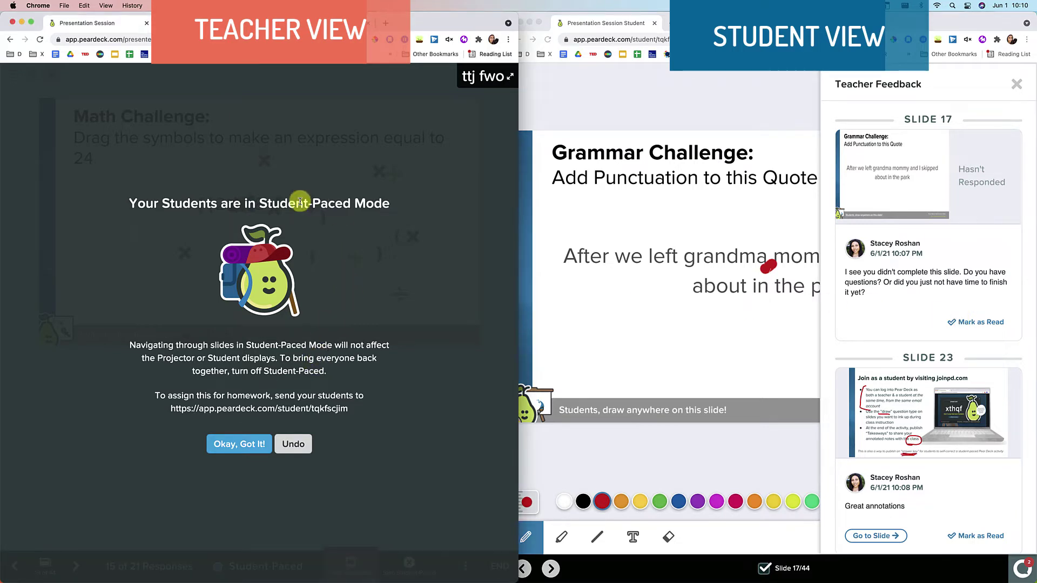
Dismiss the student-paced notice, end the session, and open the class's Reflect & Review.
left_click(253, 445)
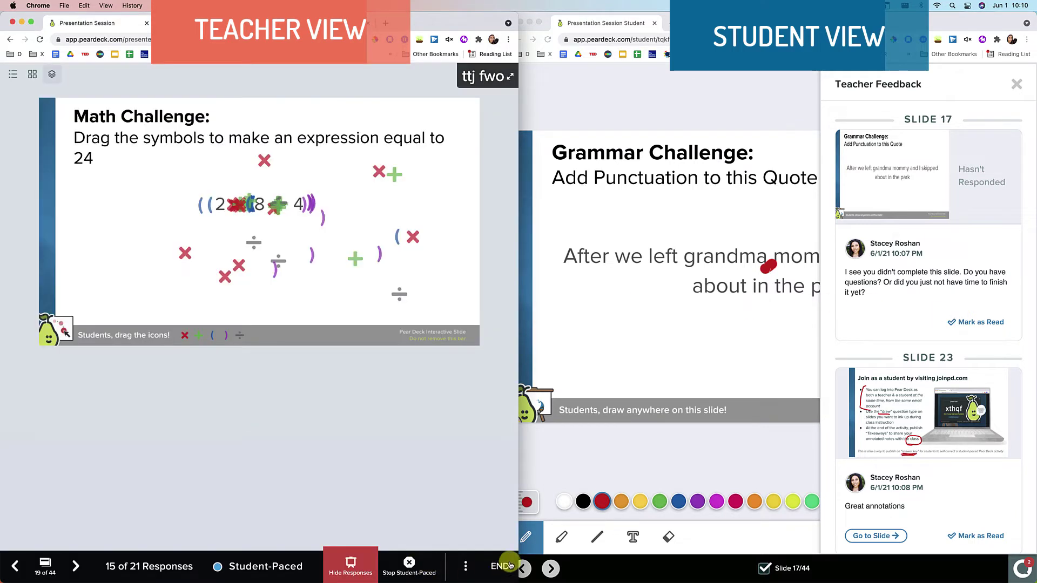
left_click(491, 564)
left_click(195, 378)
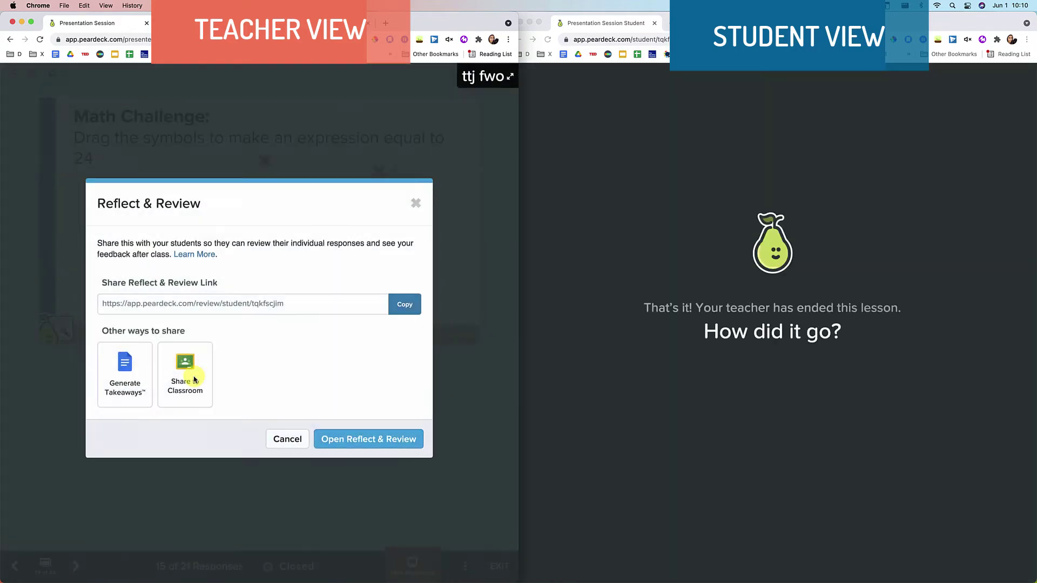
left_click(379, 446)
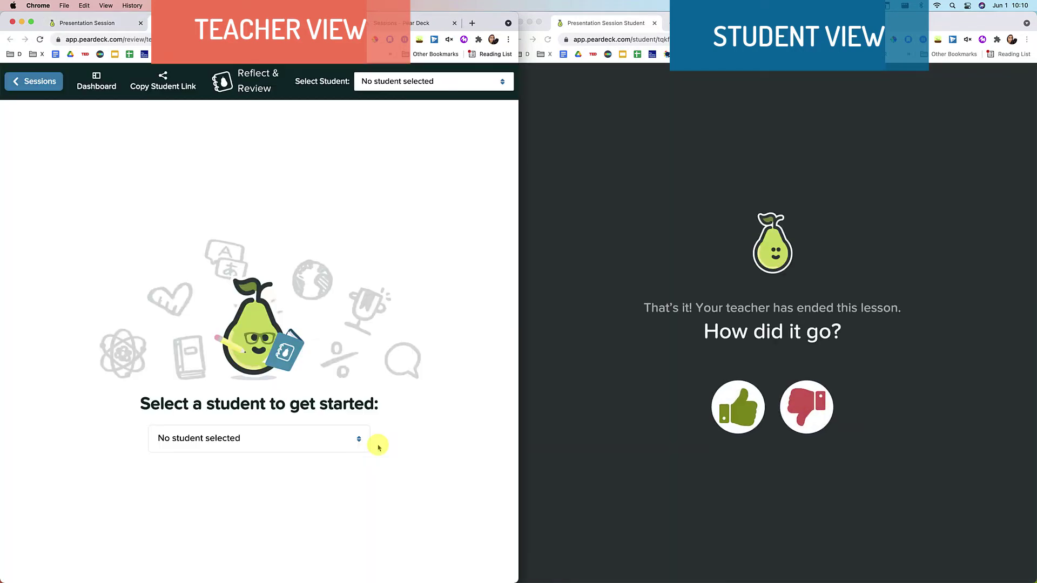
Copy the student review link and load it in the student's browser.
left_click(624, 252)
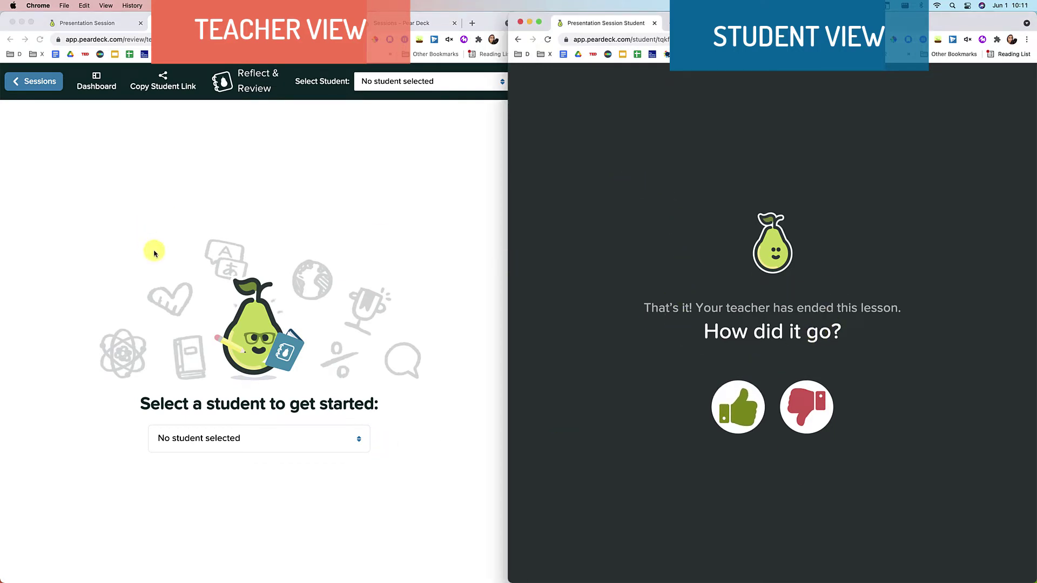
left_click(143, 221)
left_click(162, 91)
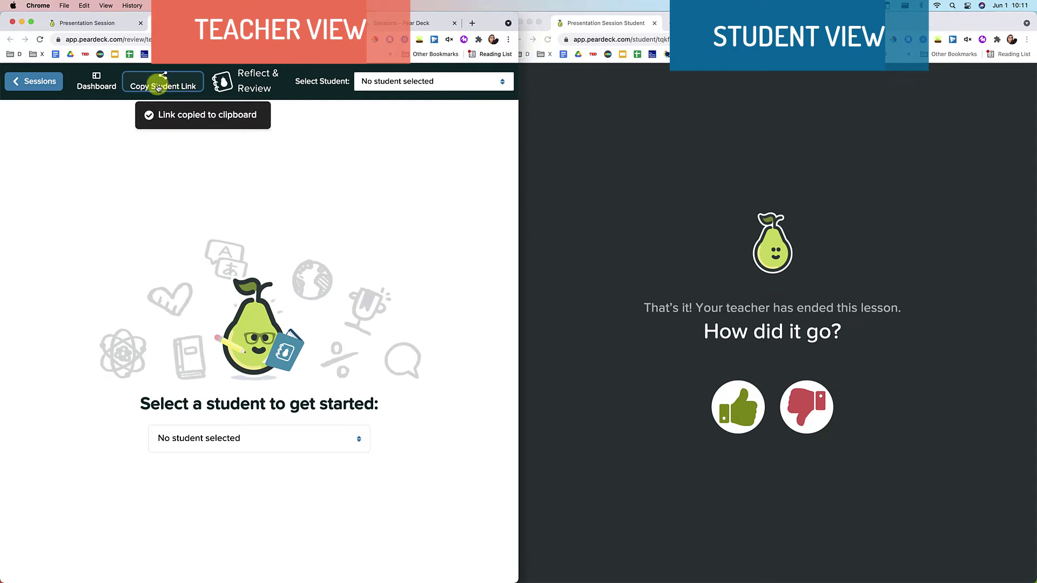
left_click(615, 40)
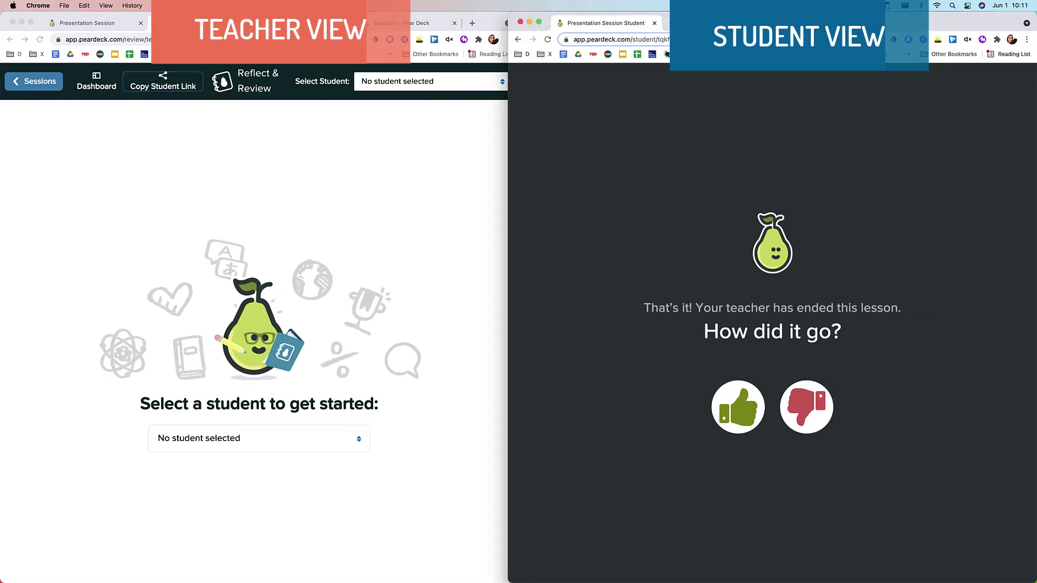
key("super+v")
key("Return")
In Review Work, jump from the Teacher Feedback list to Slide 17's Grammar Challenge.
left_click(897, 288)
left_click(1021, 568)
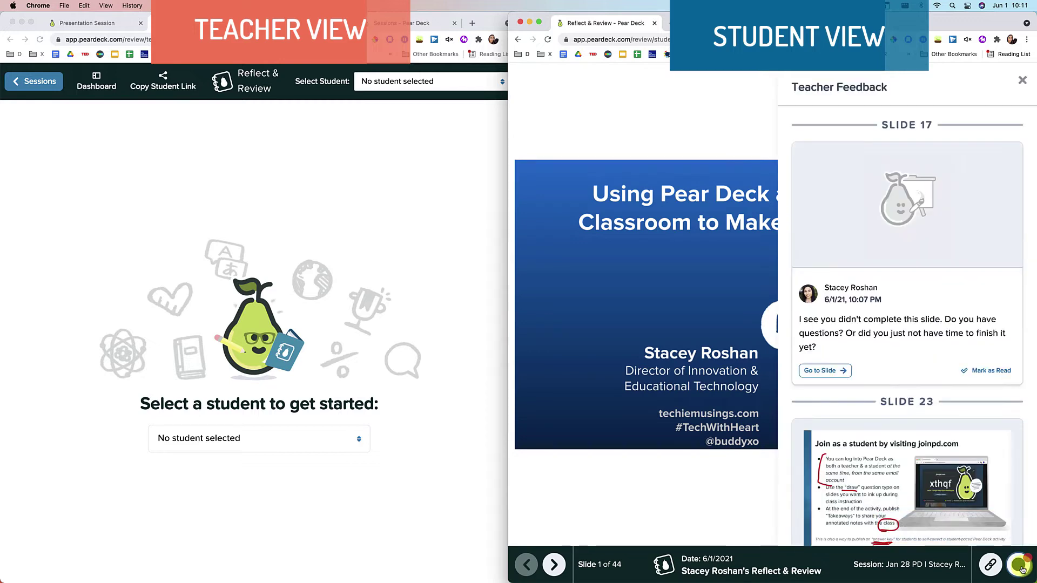
scroll(935, 486, "down", 3)
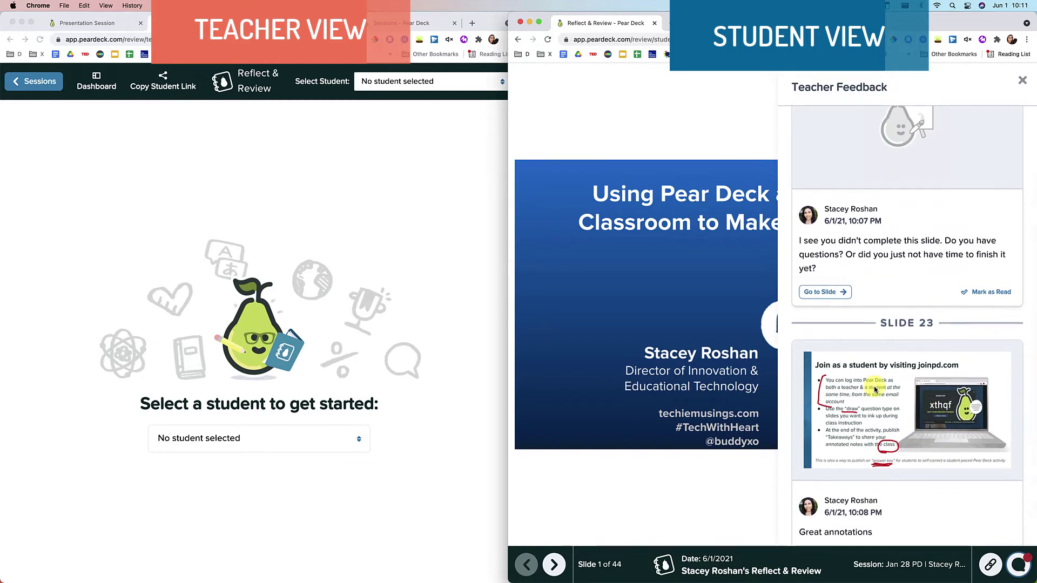
scroll(864, 367, "down", 2)
scroll(848, 302, "down", 1)
scroll(853, 345, "up", 4)
left_click(822, 366)
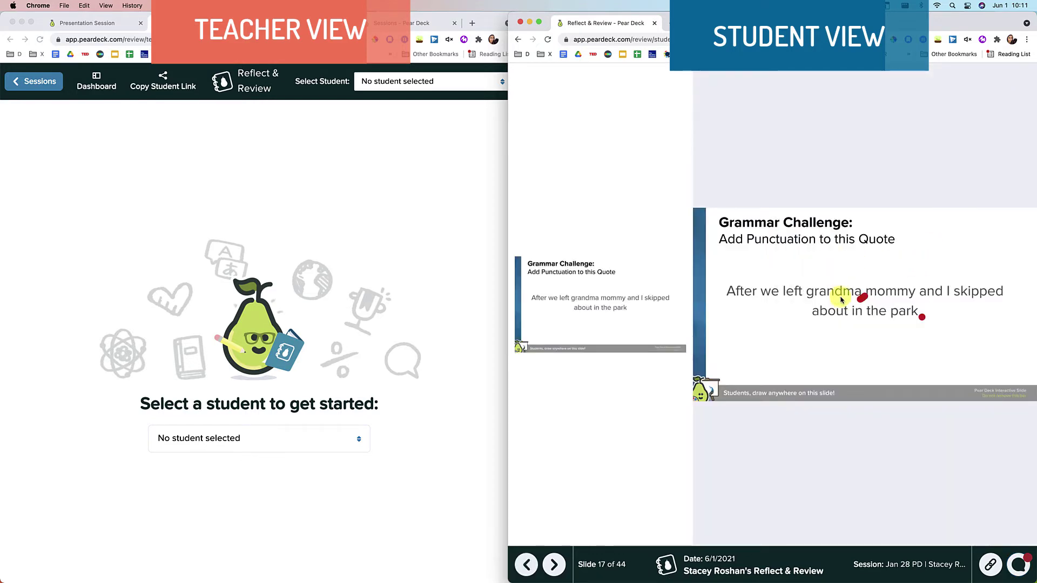
Show one student's responses and send them feedback 'Hi!' on the slide 4 text response.
left_click(348, 468)
left_click(354, 439)
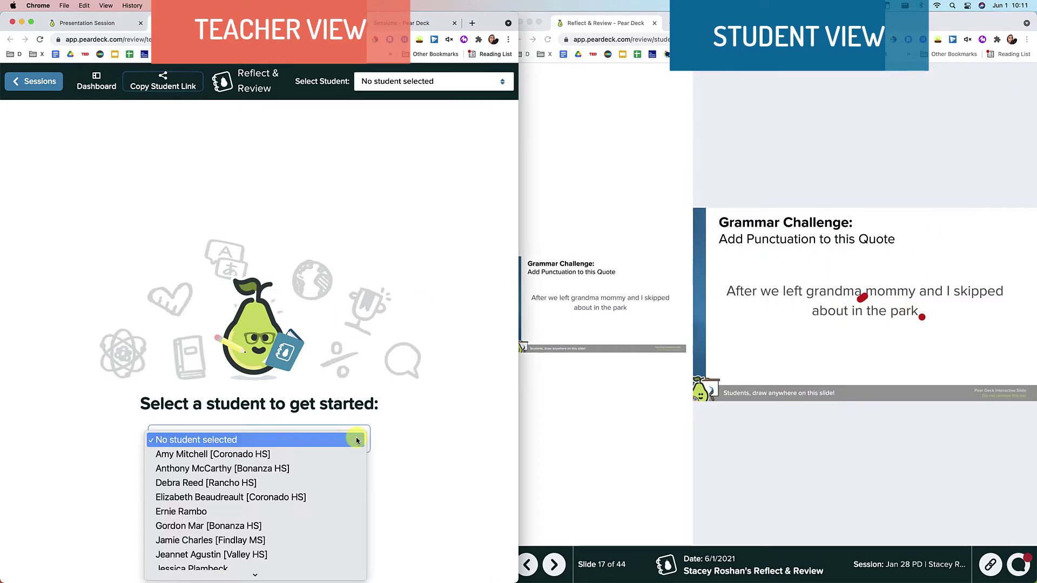
left_click(314, 498)
scroll(314, 496, "down", 8)
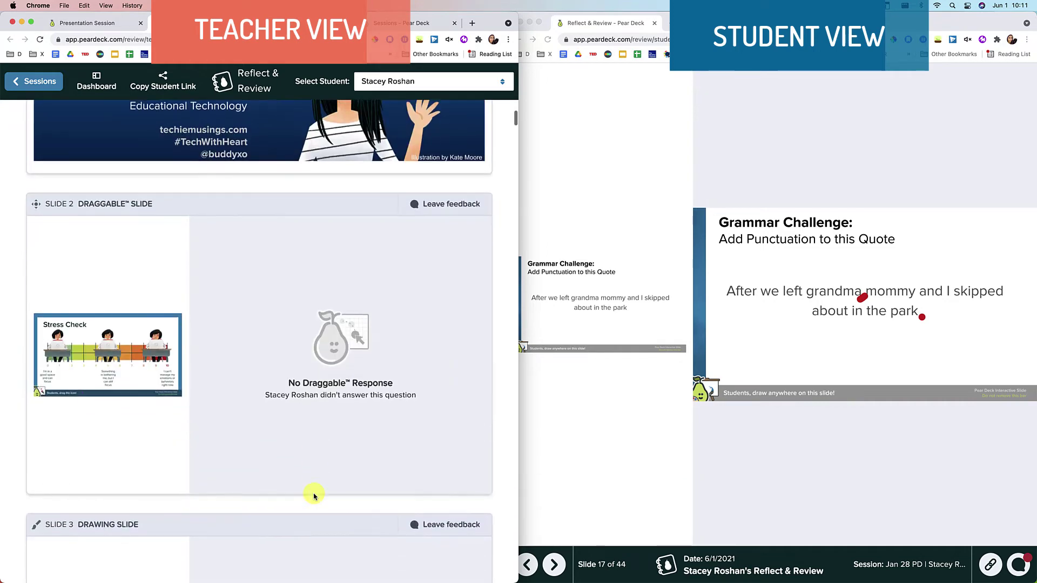
scroll(313, 496, "down", 6)
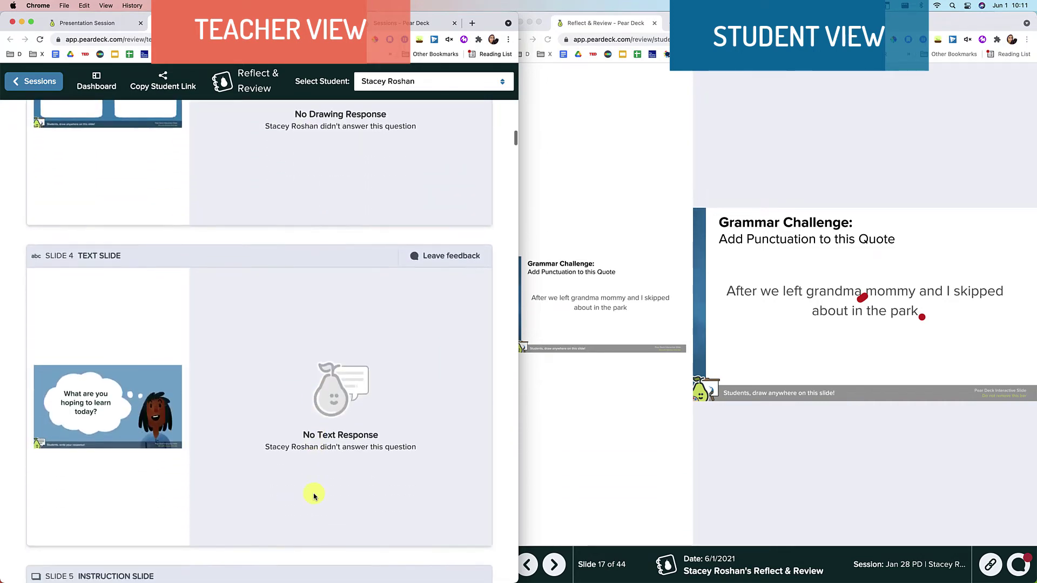
left_click(452, 250)
type("Hi!")
left_click(155, 350)
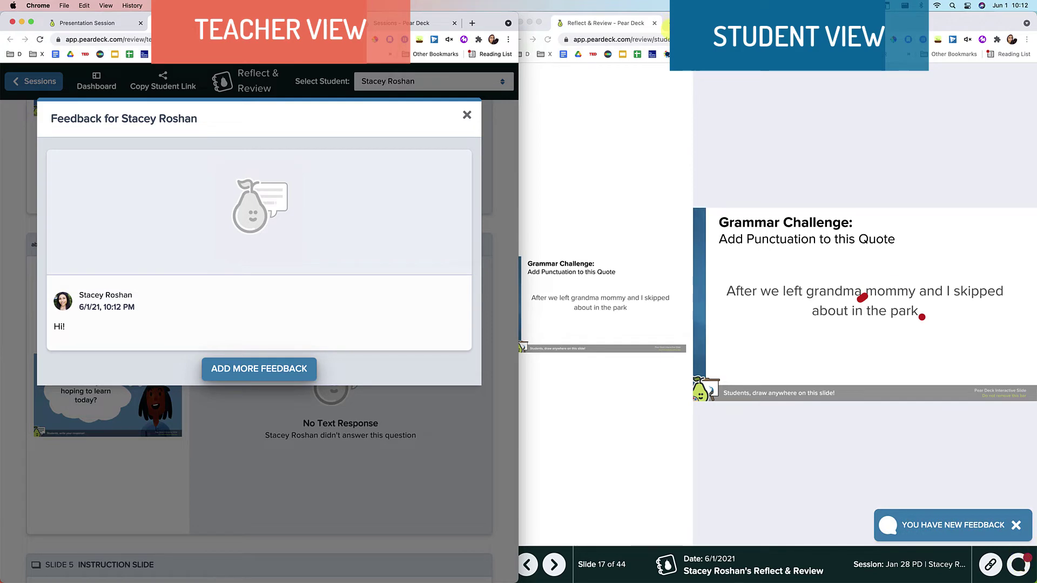
Close the feedback window, widen the teacher view, and select another student's responses.
left_click(518, 299)
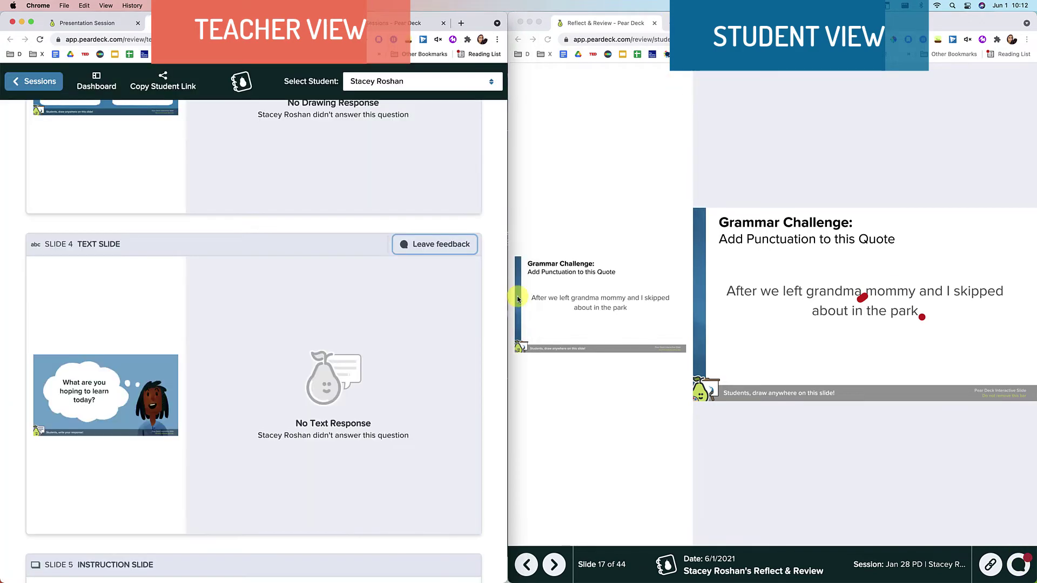
left_click_drag(507, 300, 1019, 321)
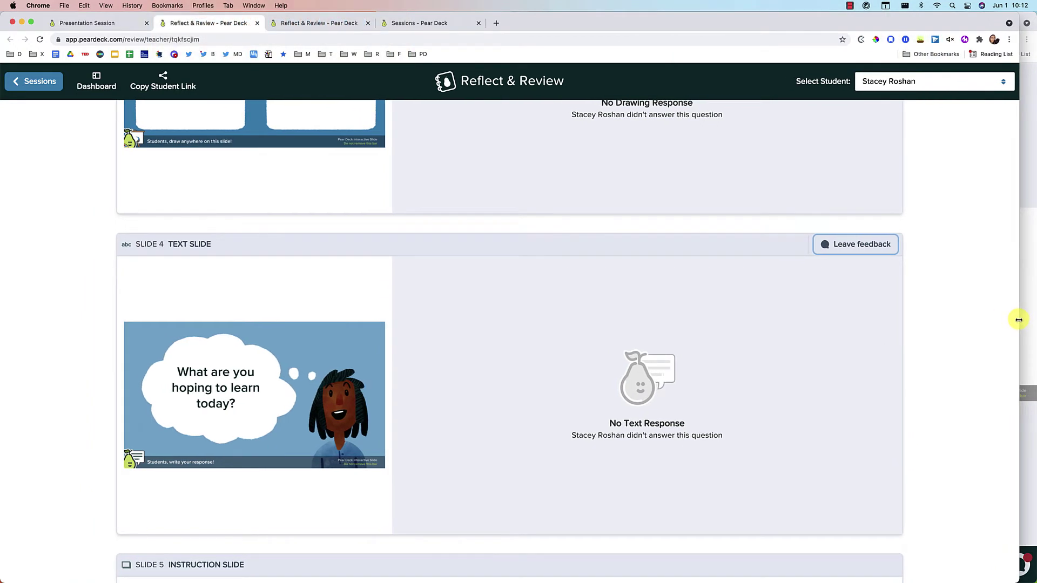
left_click(900, 82)
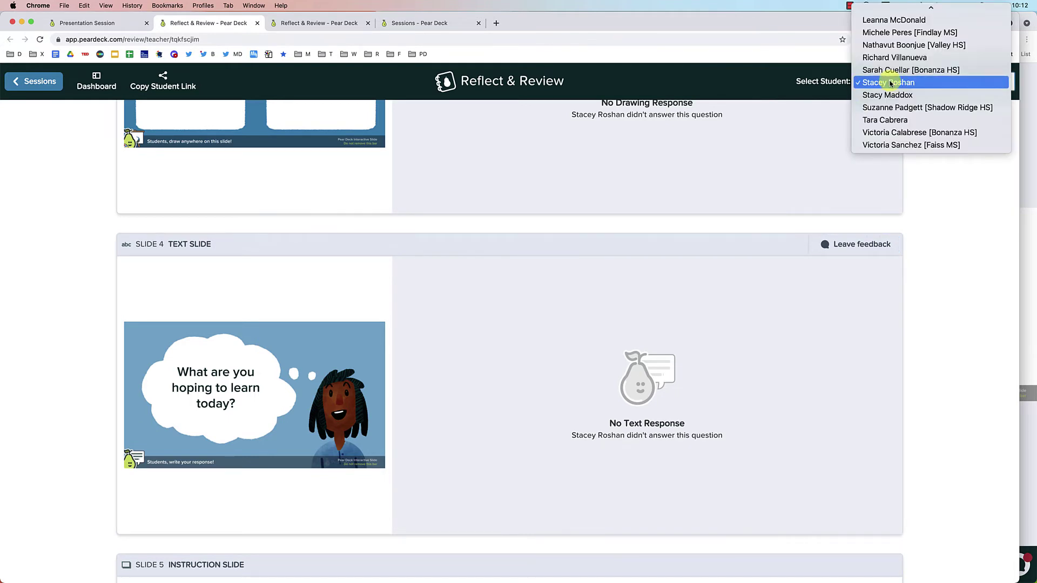
left_click(893, 94)
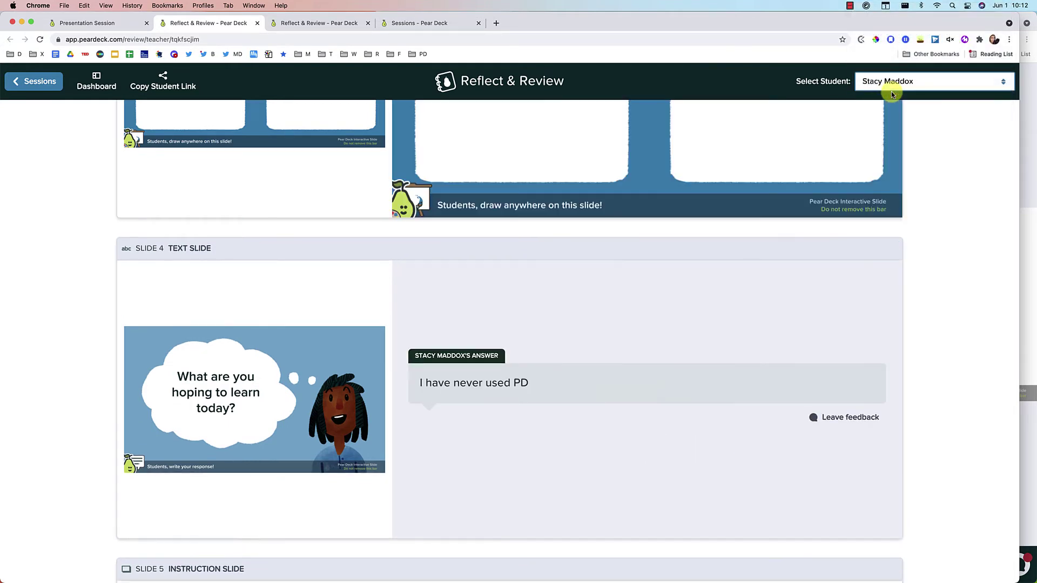
scroll(868, 167, "up", 10)
scroll(871, 172, "down", 4)
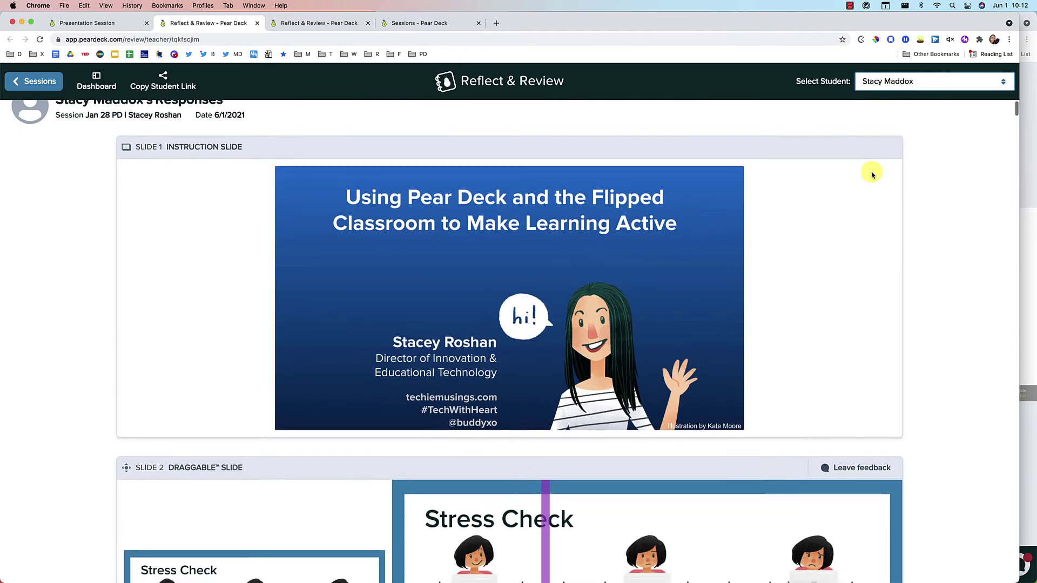
scroll(872, 174, "down", 1)
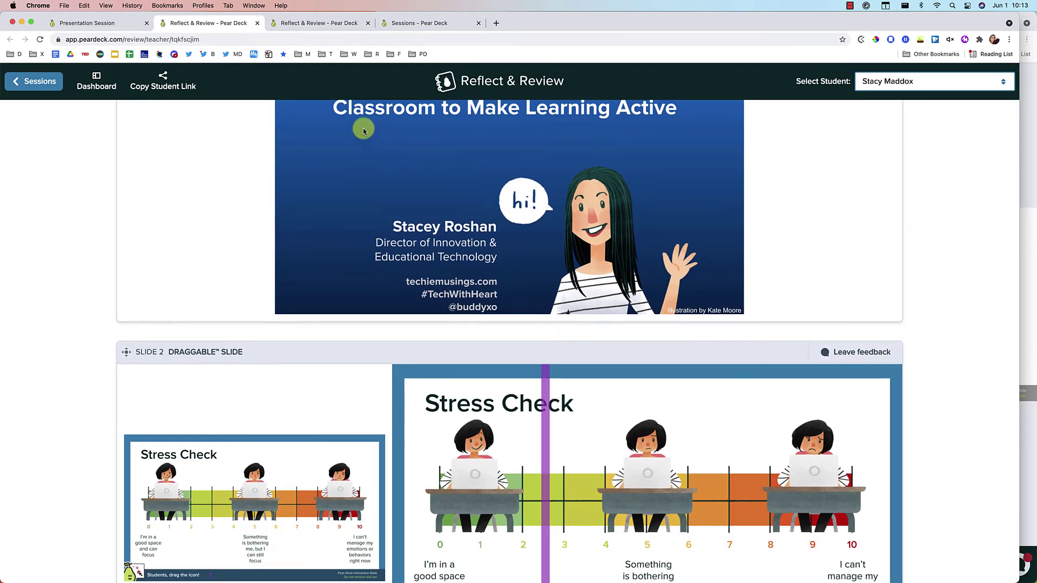
Open the dashboard in a new, enlarged window and view responses in List Layout.
left_click(87, 23)
left_click(942, 424)
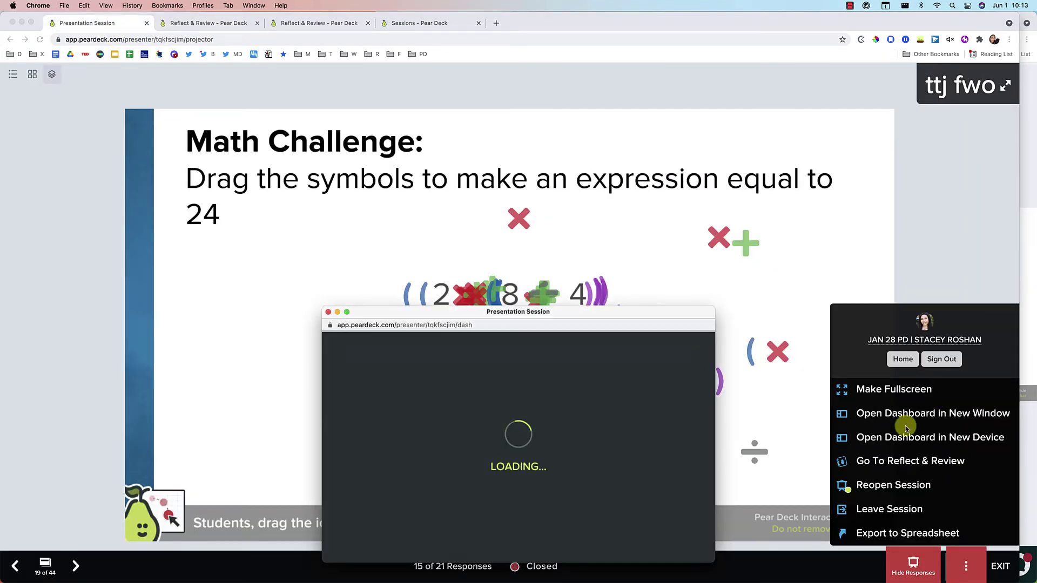
left_click_drag(680, 318, 632, 60)
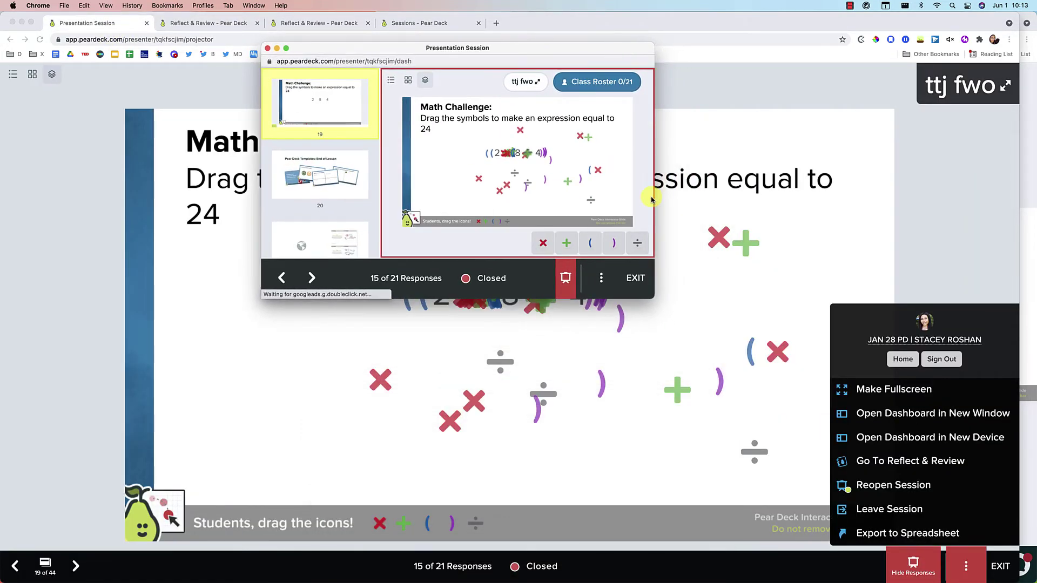
left_click_drag(653, 294, 799, 478)
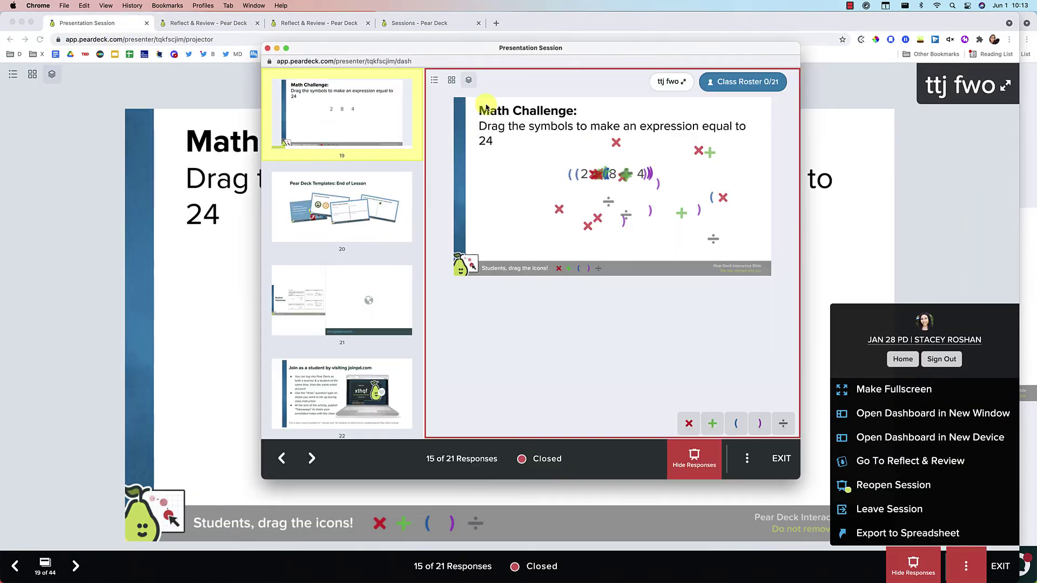
left_click(435, 80)
scroll(610, 275, "down", 4)
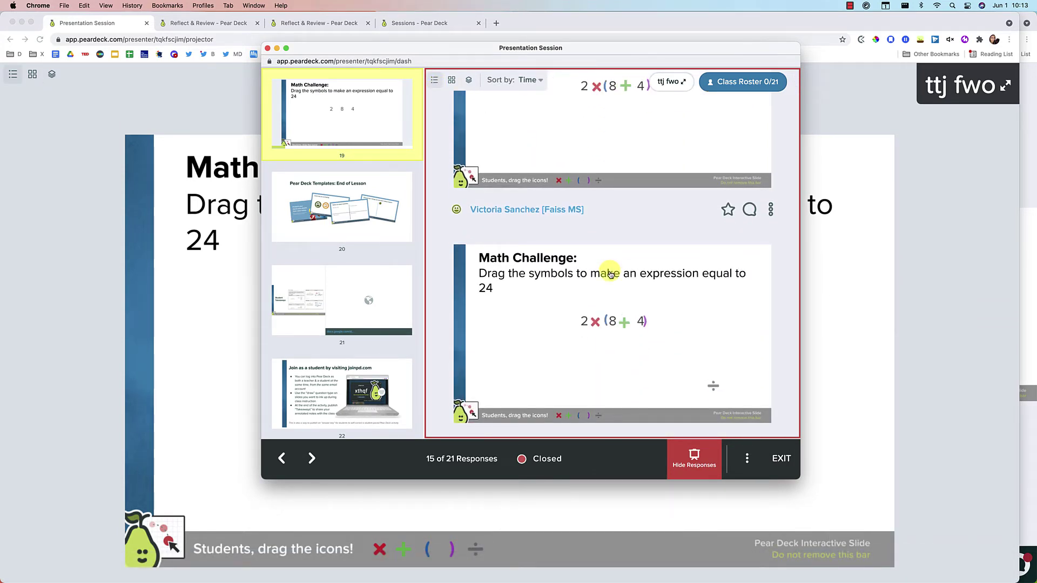
Look through the Reflect & Review page in its tab.
left_click(202, 111)
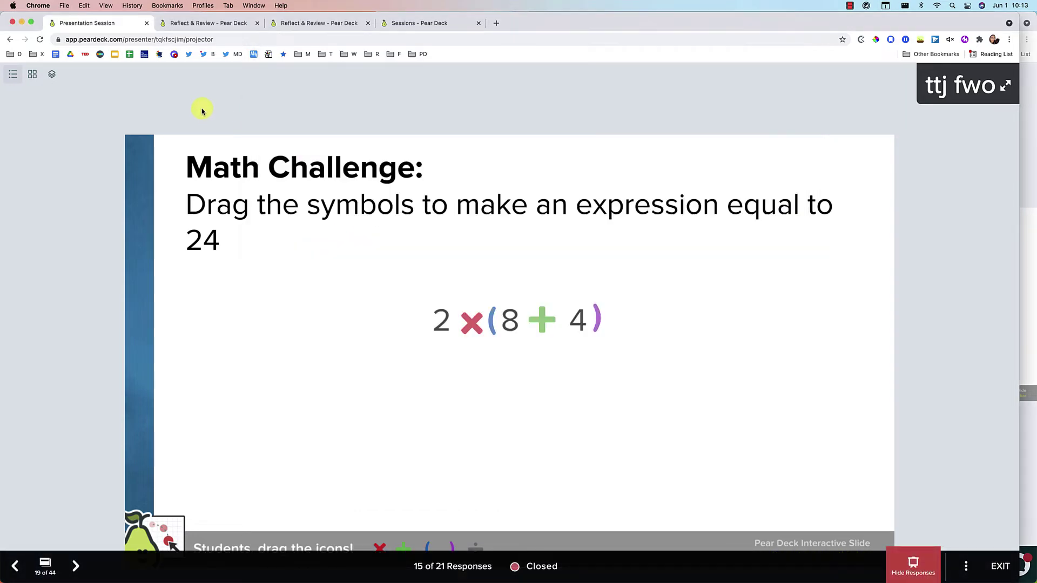
left_click(208, 23)
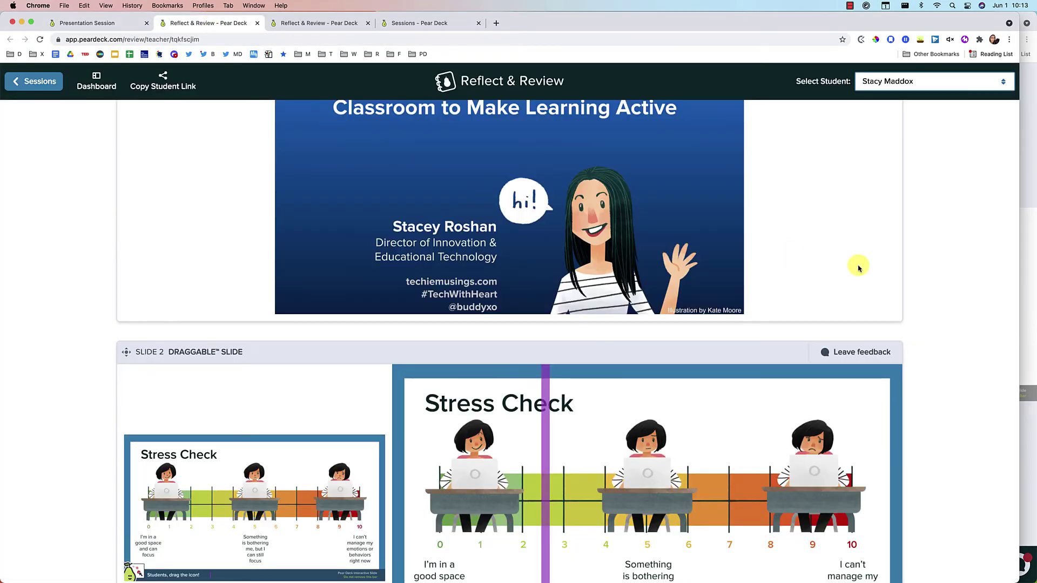
scroll(859, 268, "down", 4)
scroll(859, 269, "down", 2)
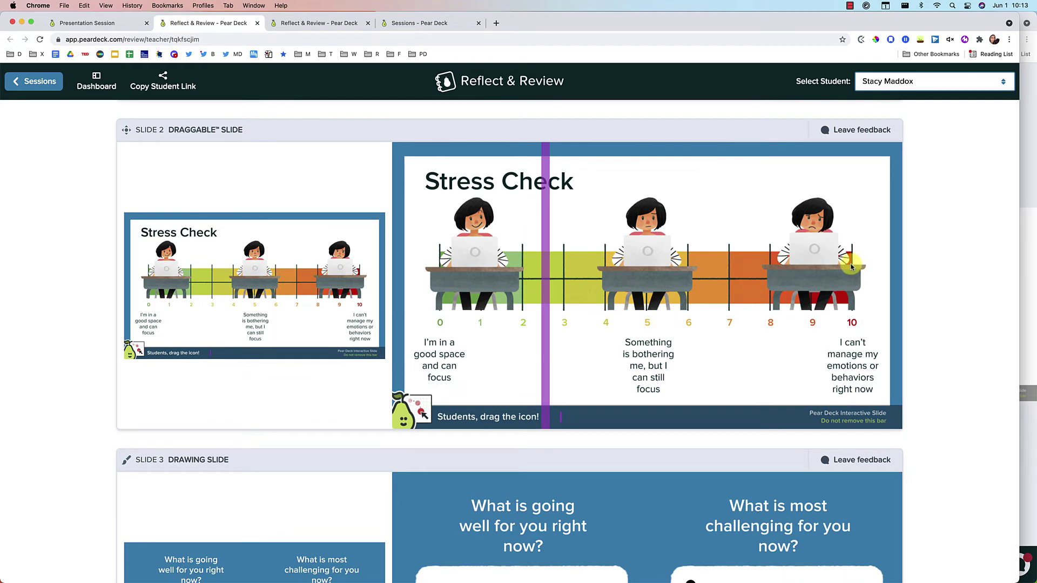
Back on the presentation dashboard, switch to Overlaid Layout to stack all Math Challenge answers.
left_click(87, 22)
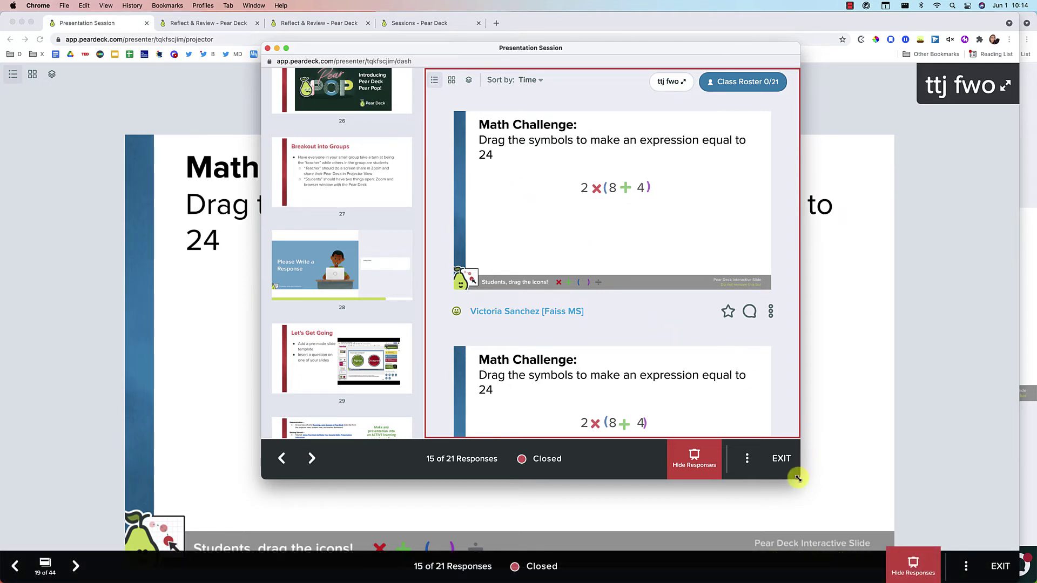
left_click_drag(798, 478, 900, 498)
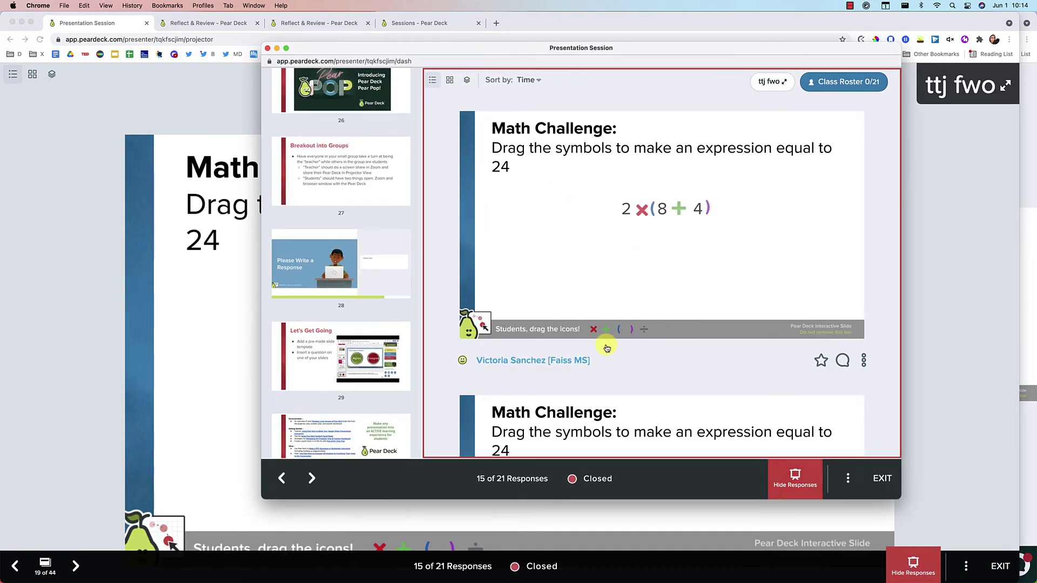
left_click(467, 81)
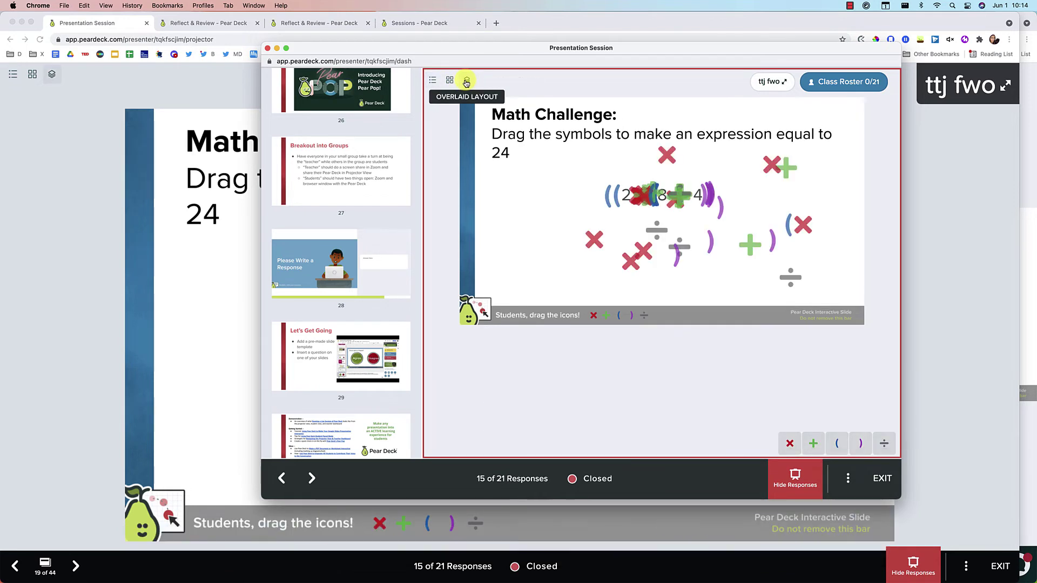
mouse_move(643, 246)
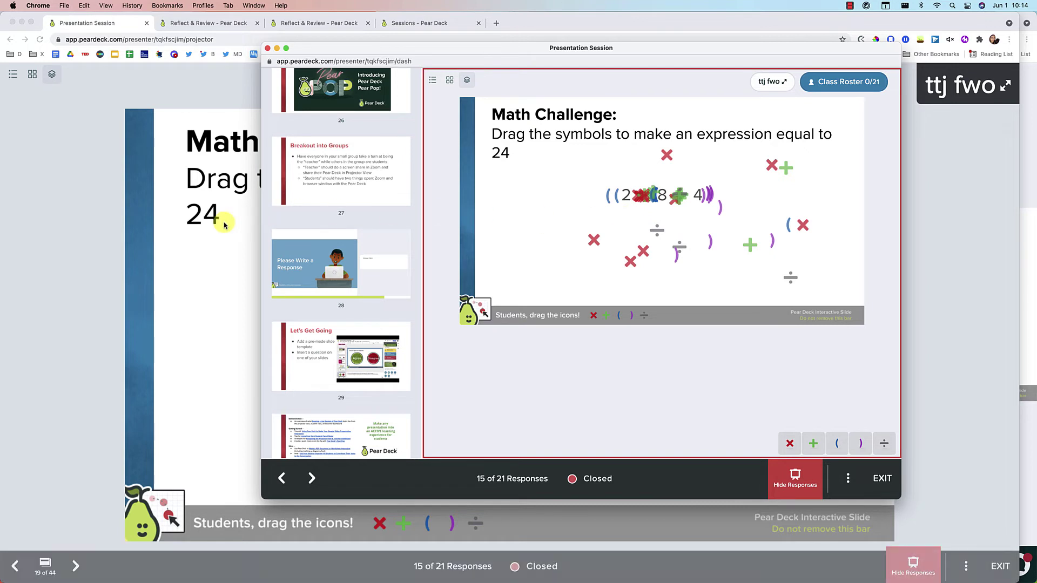
left_click(195, 234)
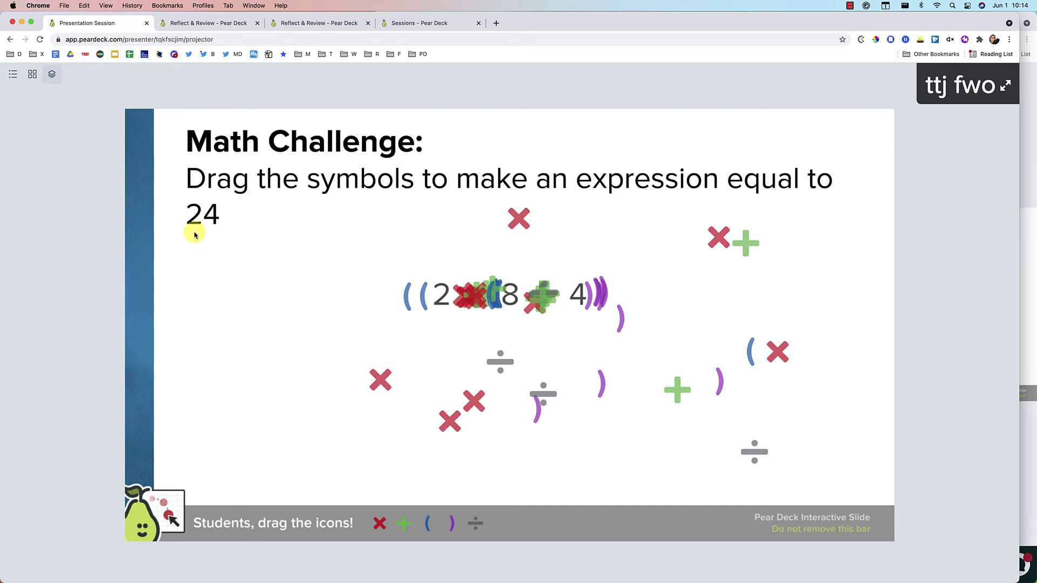
Bring up the Reflect & Review sharing link from the session options, then close it.
mouse_move(202, 230)
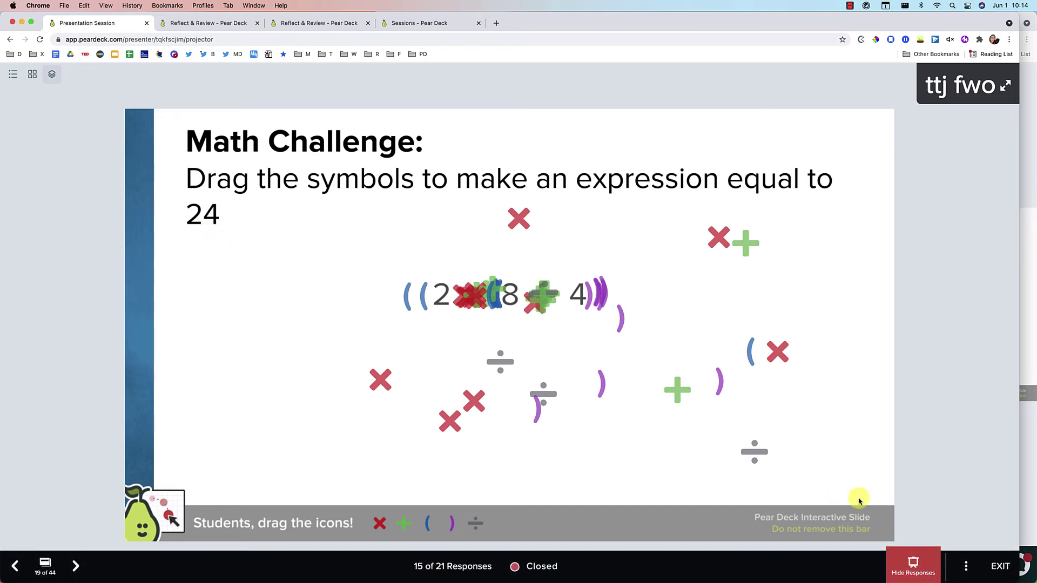
left_click(969, 570)
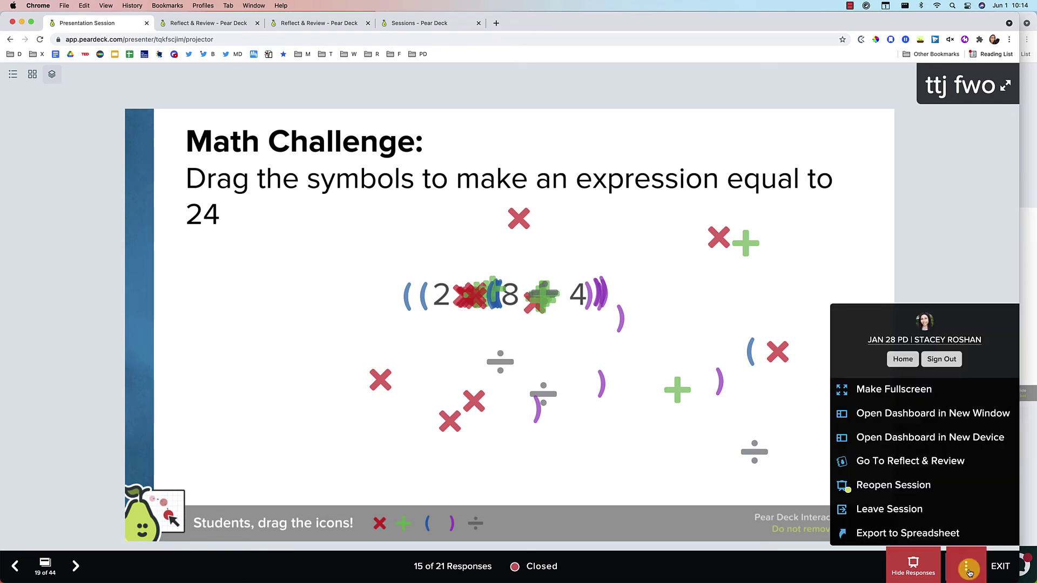
left_click(908, 463)
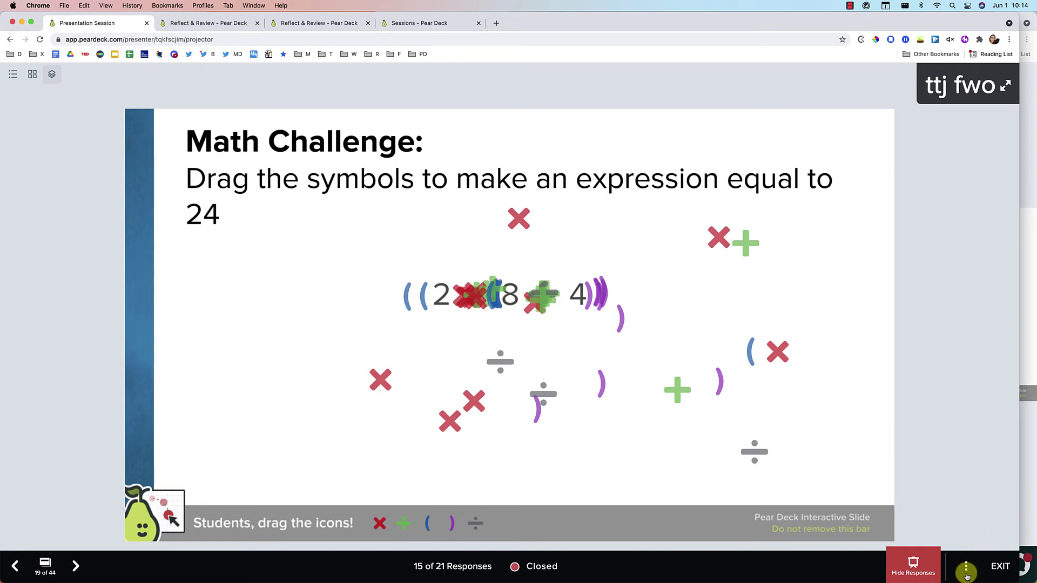
left_click(966, 570)
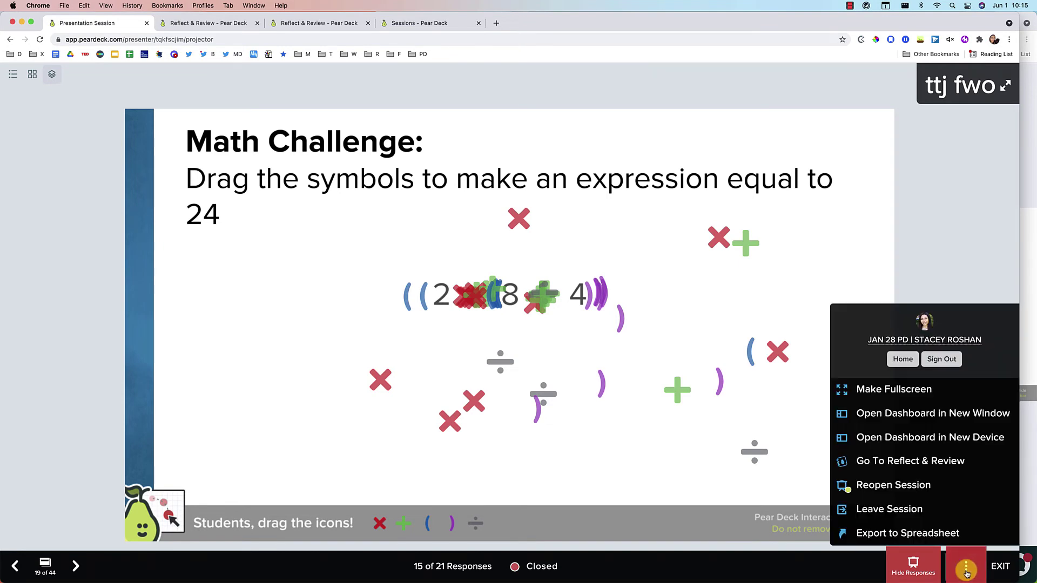
left_click(927, 462)
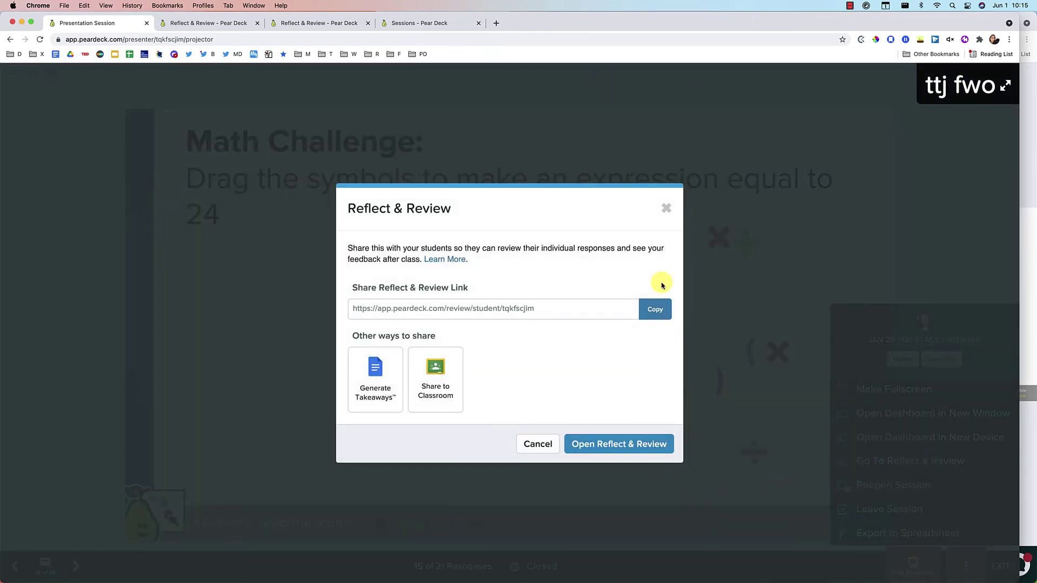
left_click(666, 209)
In My Sessions, reopen the closed Presentation session, then end it again.
left_click(415, 23)
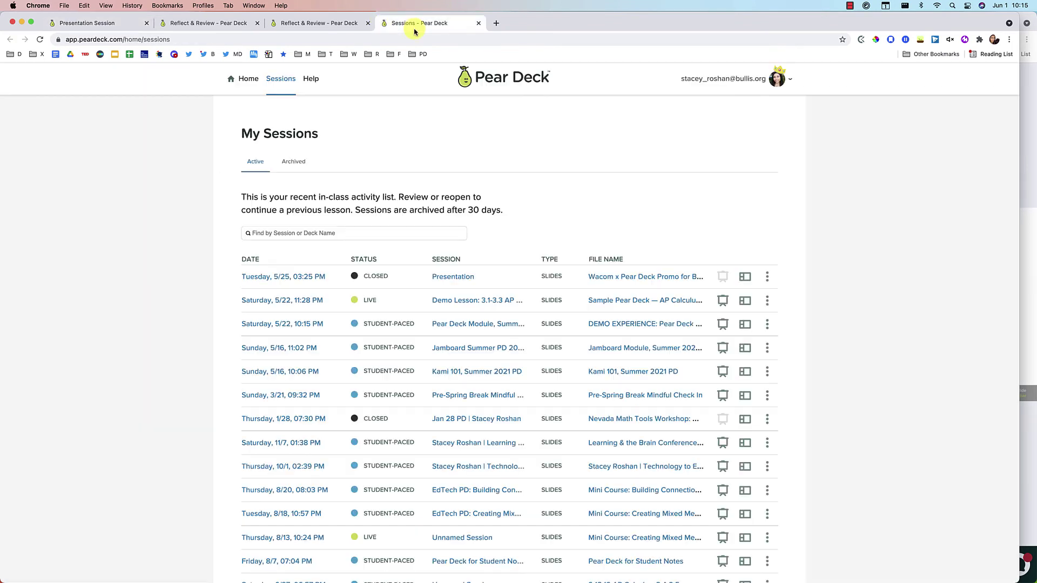
left_click(766, 279)
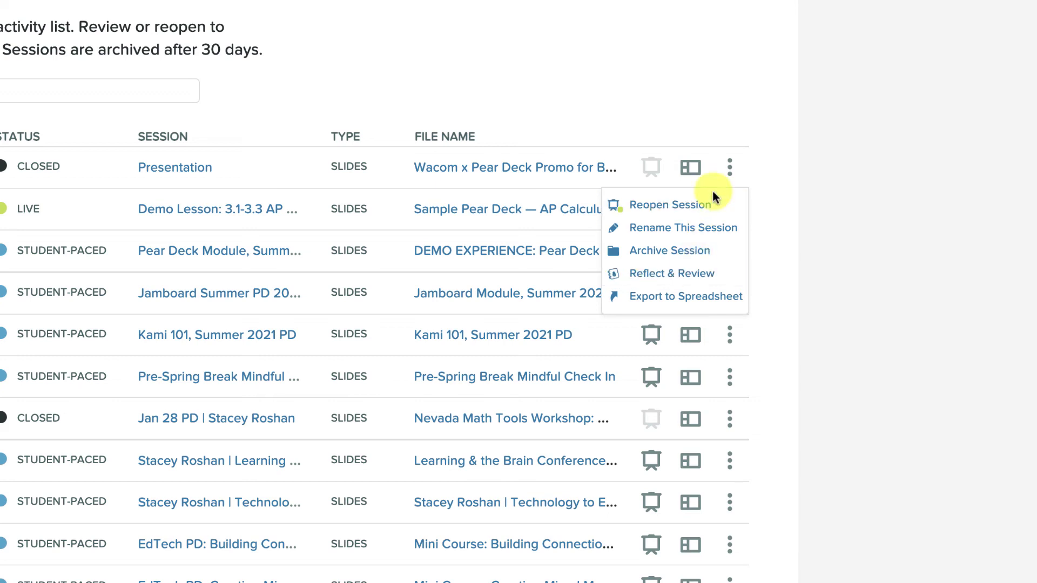
left_click(736, 345)
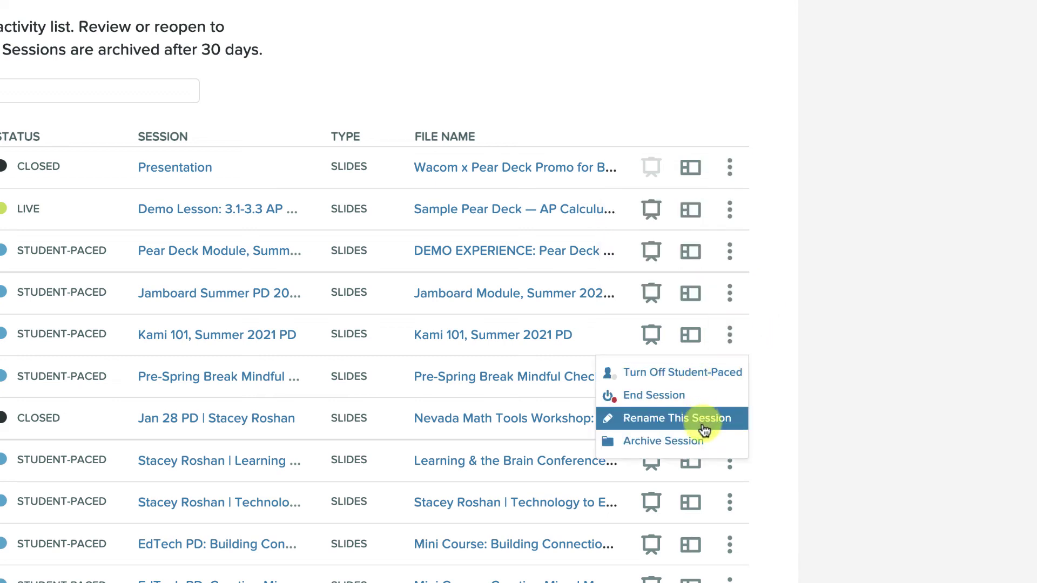
left_click(729, 168)
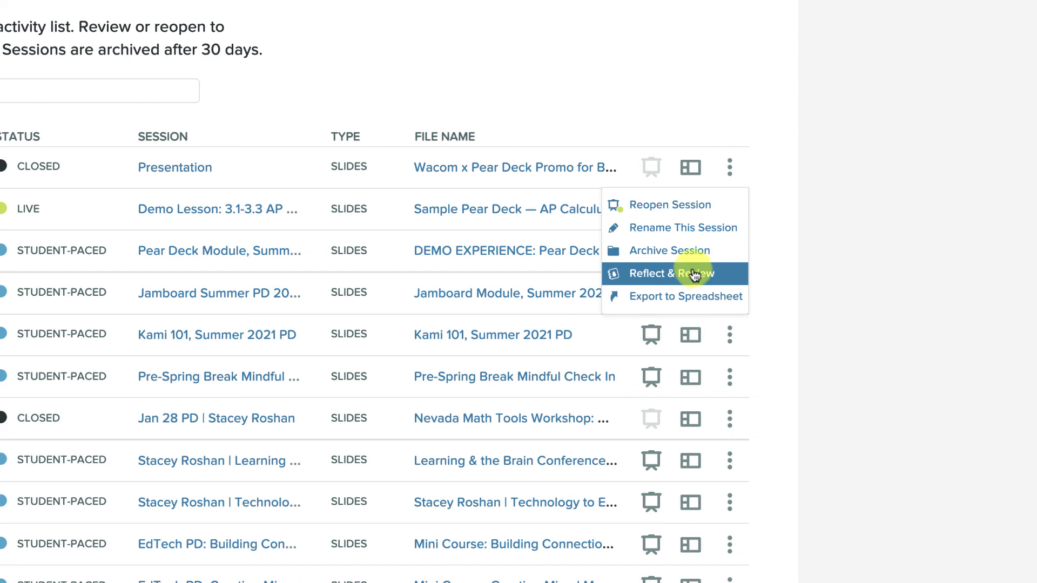
left_click(673, 205)
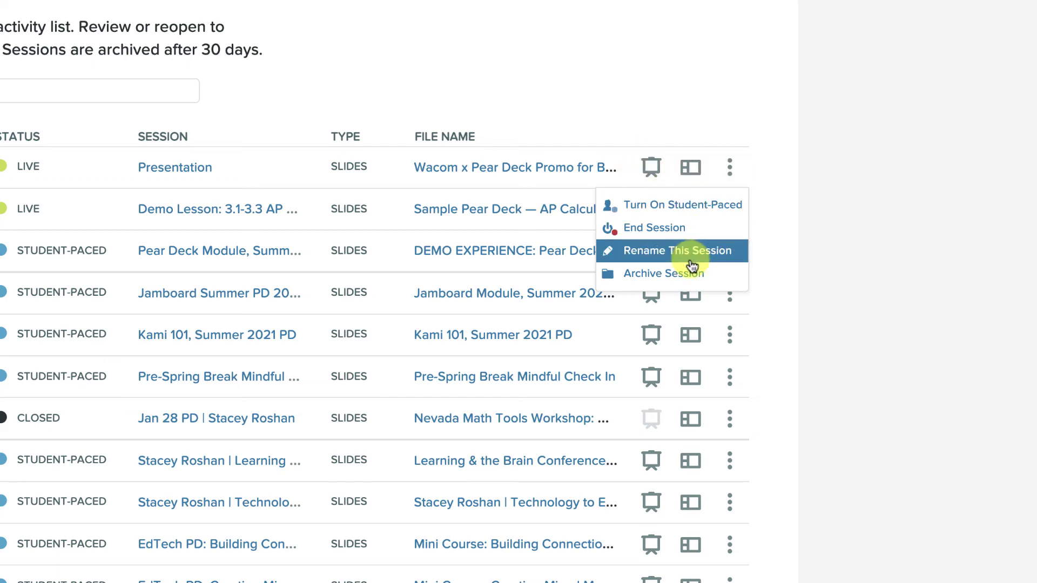
left_click(671, 240)
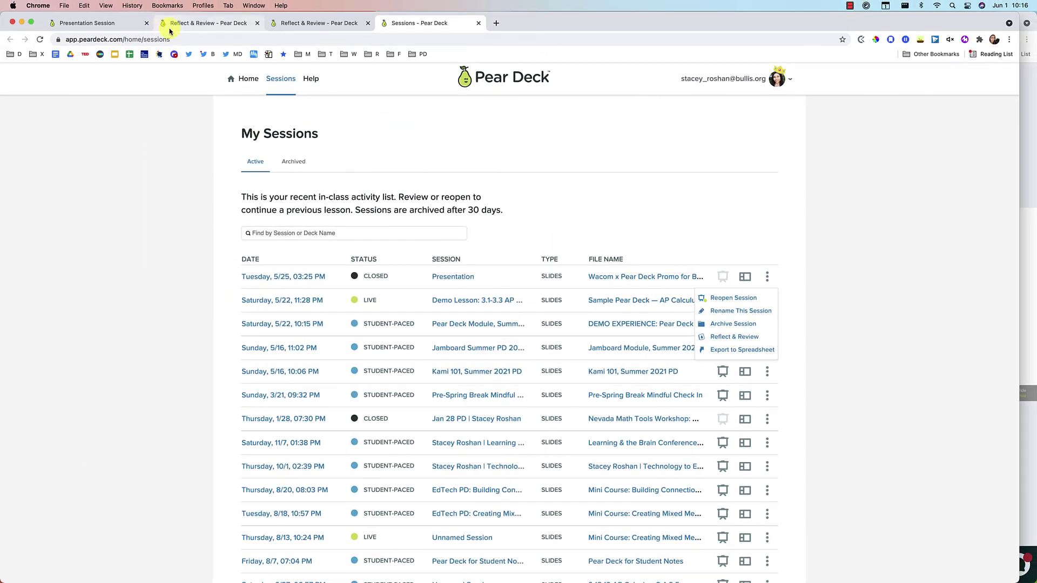
Copy the Student Link from the Reflect & Review page's top bar.
left_click(186, 25)
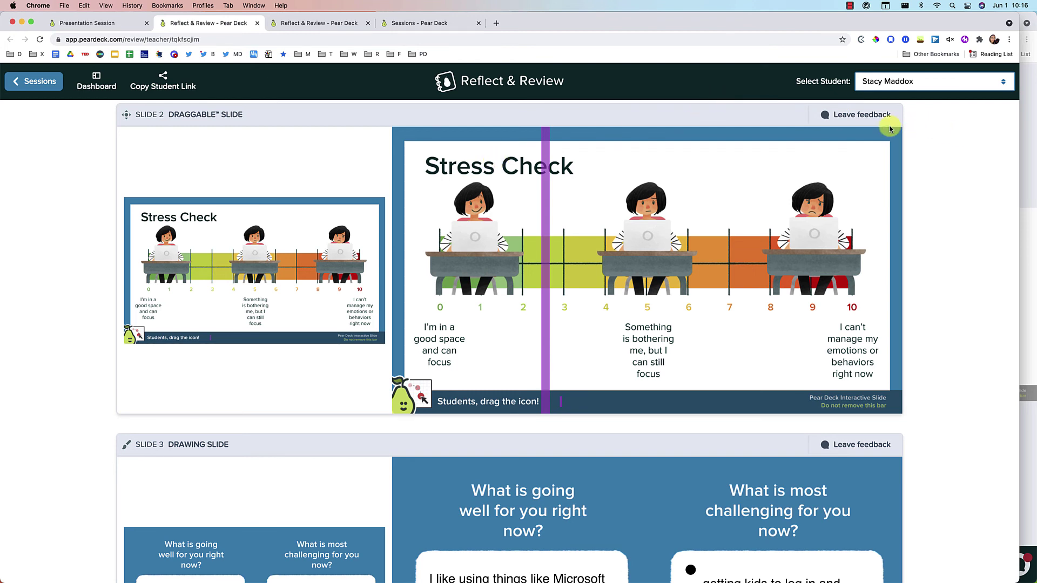
left_click(180, 91)
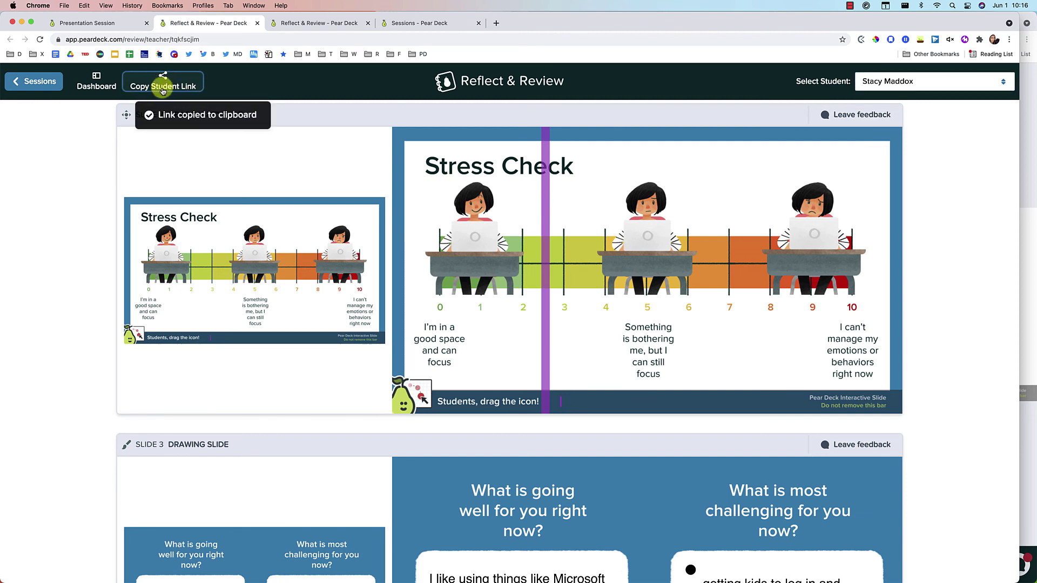